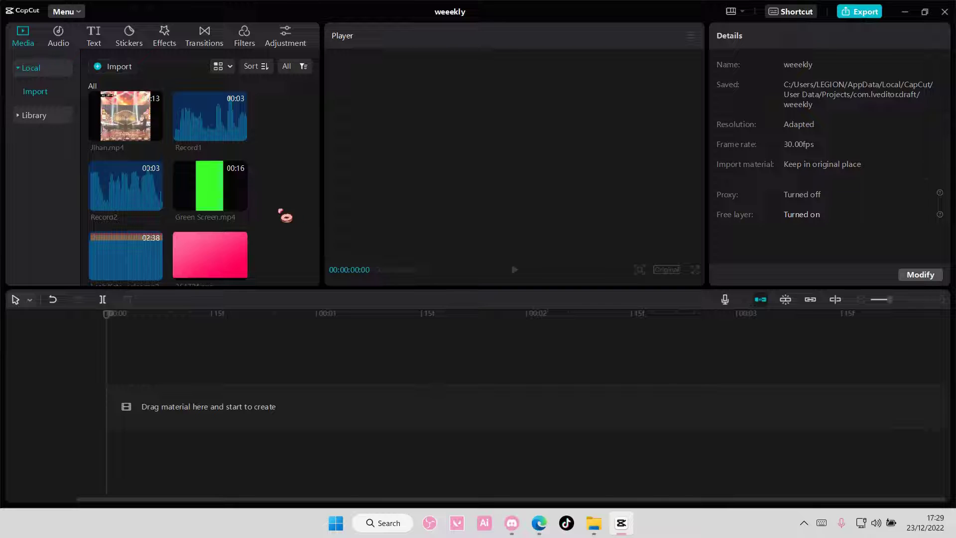
- Open the Stickers library in the left panel
{"action": "left_click", "coordinate": [130, 44]}
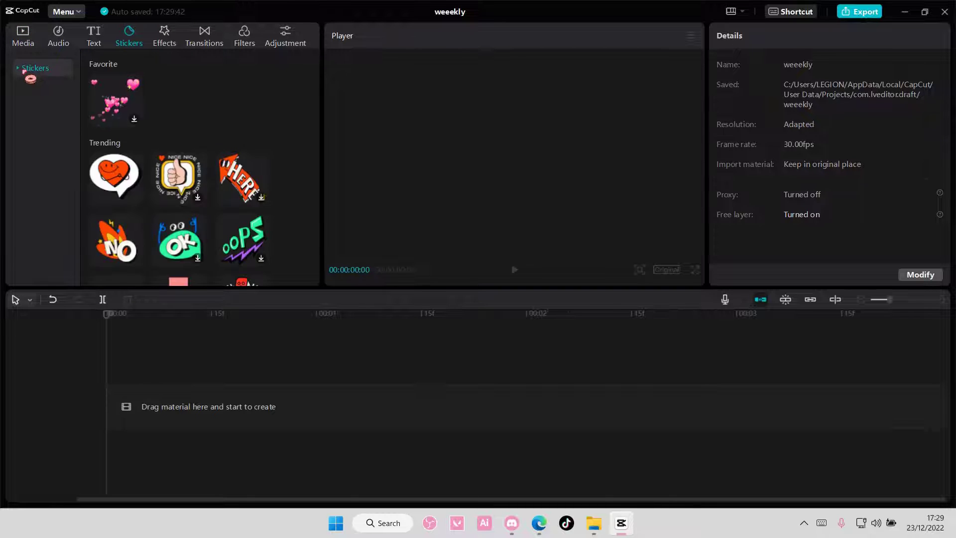
- Add the pink butterfly from Appearance stickers to the timeline, after removing a white butterfly
{"action": "scroll", "coordinate": [53, 168], "scroll_direction": "down", "scroll_amount": 1}
{"action": "scroll", "coordinate": [59, 173], "scroll_direction": "down", "scroll_amount": 6}
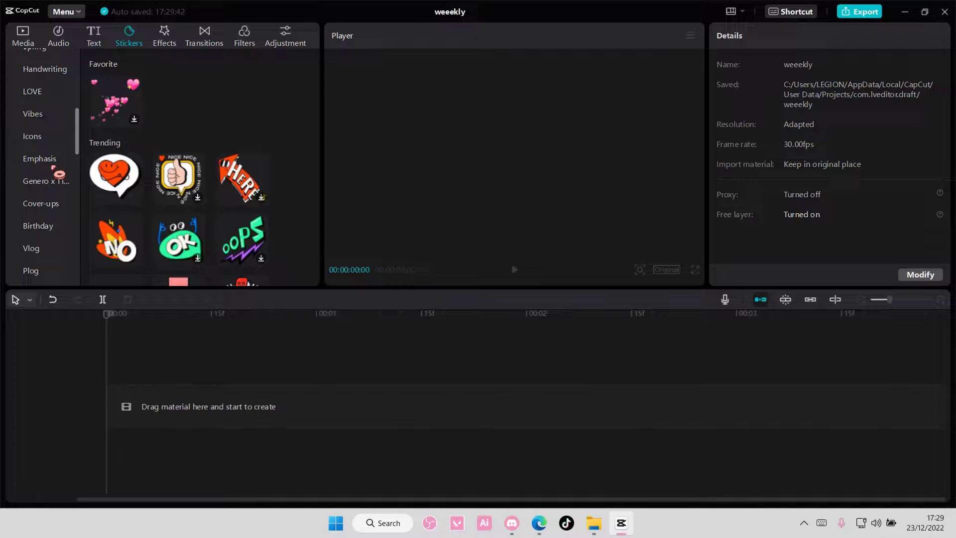
{"action": "left_click", "coordinate": [60, 164]}
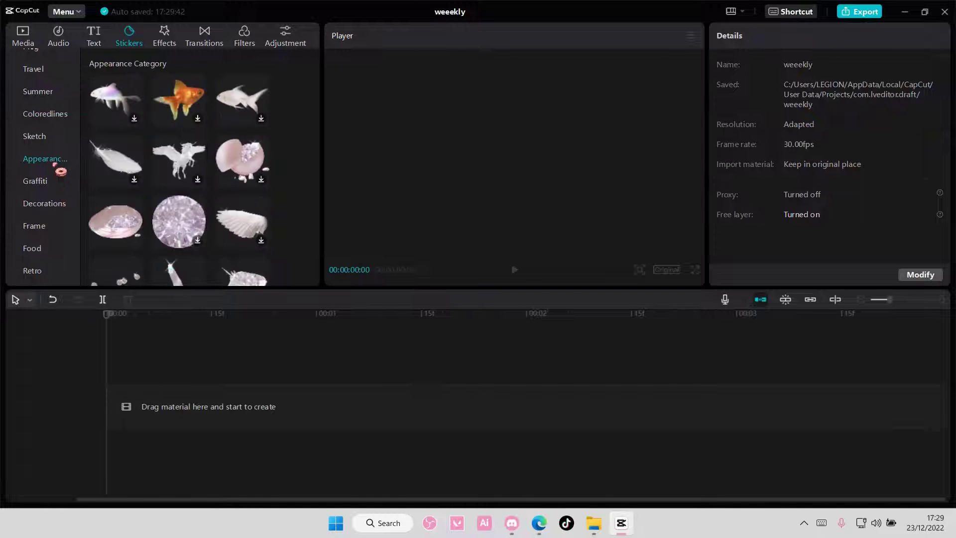
{"action": "scroll", "coordinate": [138, 187], "scroll_direction": "down", "scroll_amount": 5}
{"action": "scroll", "coordinate": [142, 188], "scroll_direction": "down", "scroll_amount": 5}
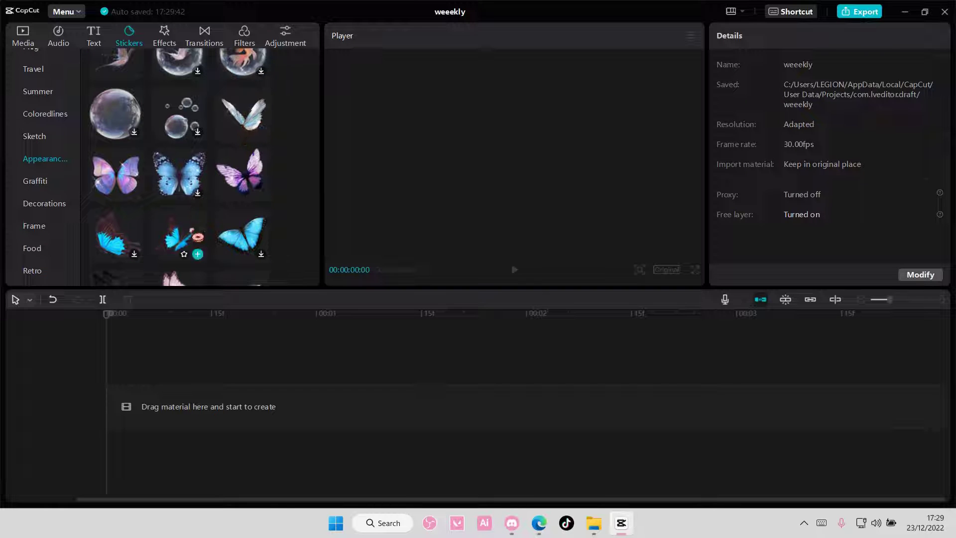
{"action": "left_click", "coordinate": [262, 133]}
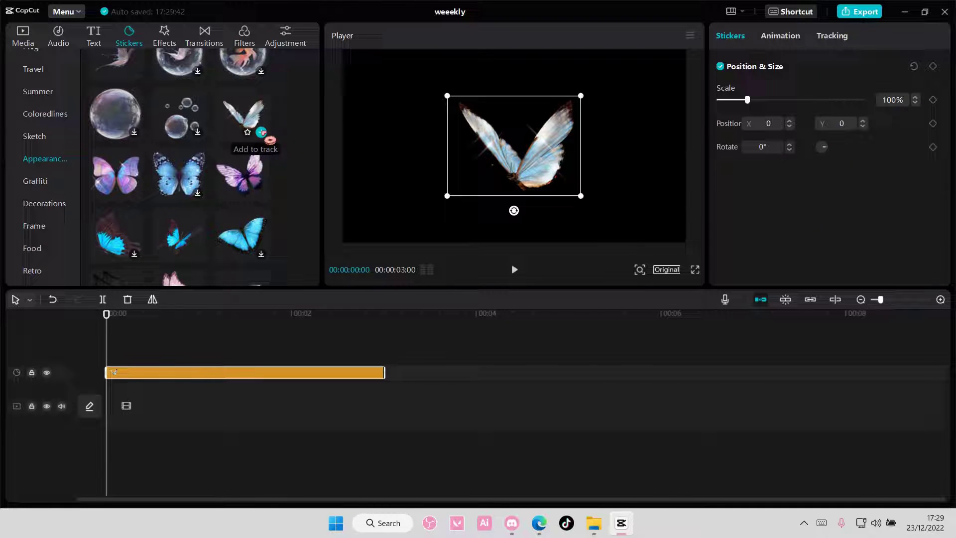
{"action": "key", "text": "Delete"}
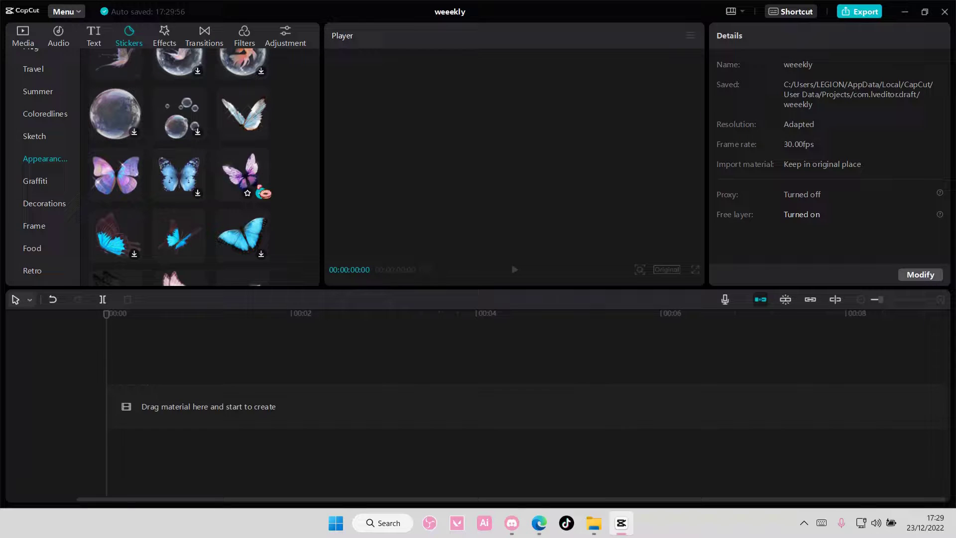
{"action": "scroll", "coordinate": [104, 190], "scroll_direction": "down", "scroll_amount": 1}
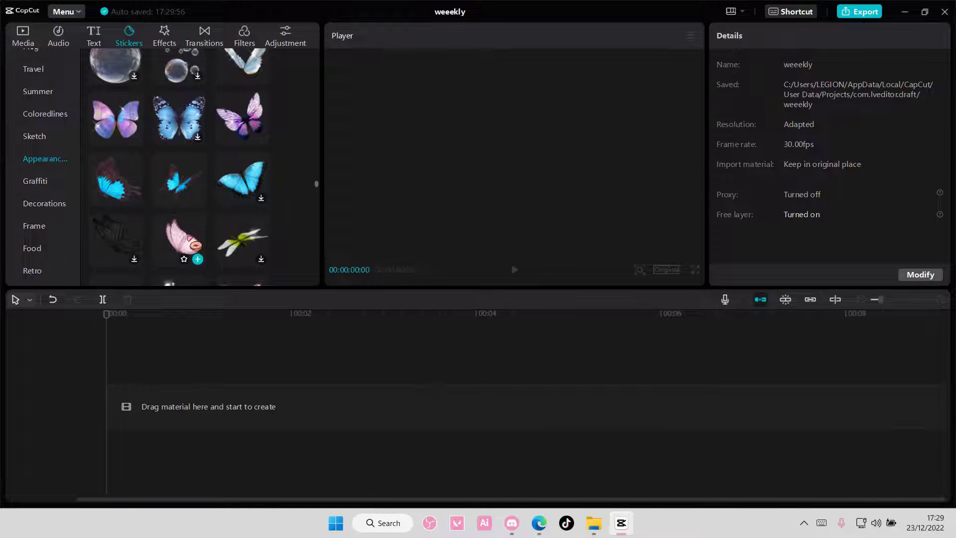
{"action": "left_click", "coordinate": [198, 259]}
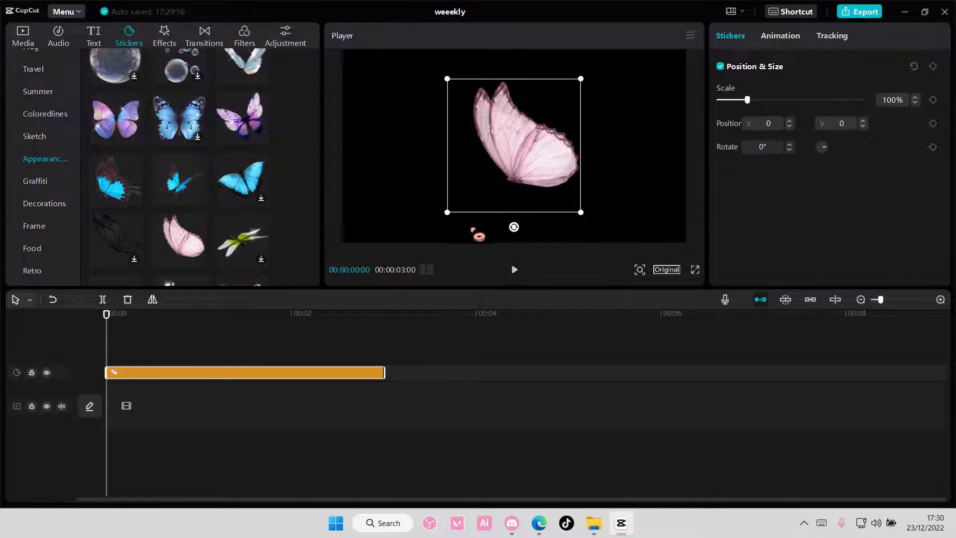
- Add the transparent B&W background clip from the media Library to the main track
{"action": "left_click", "coordinate": [23, 38]}
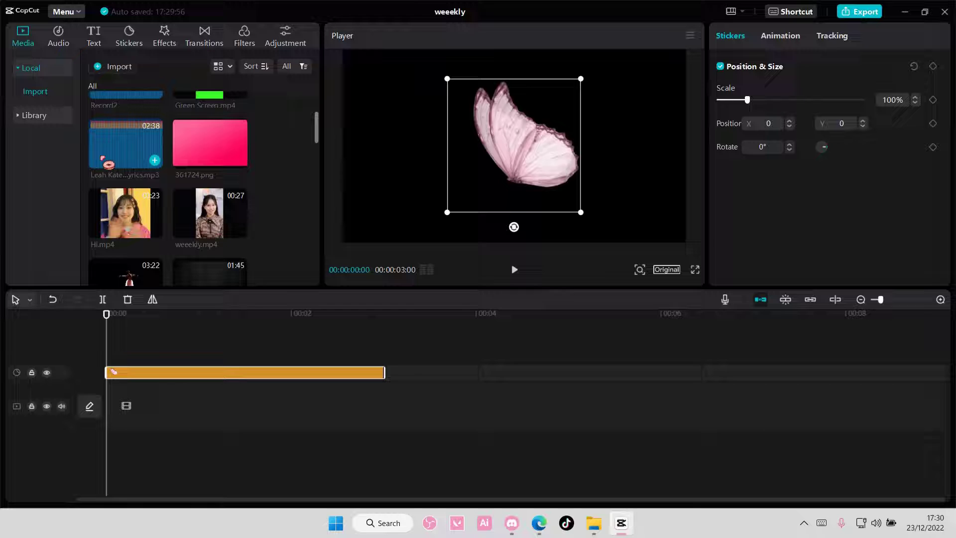
{"action": "left_click", "coordinate": [30, 117]}
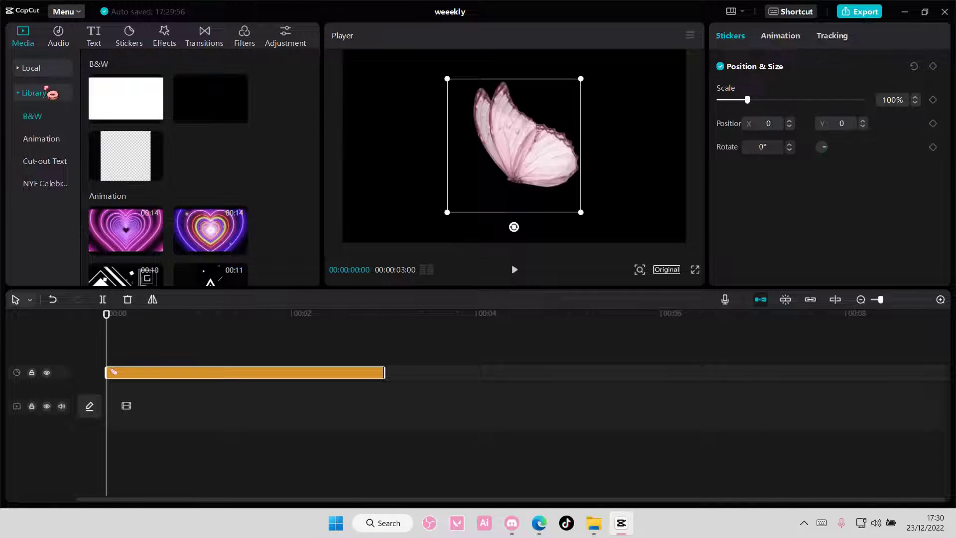
{"action": "left_click", "coordinate": [157, 174]}
{"action": "left_click", "coordinate": [125, 395]}
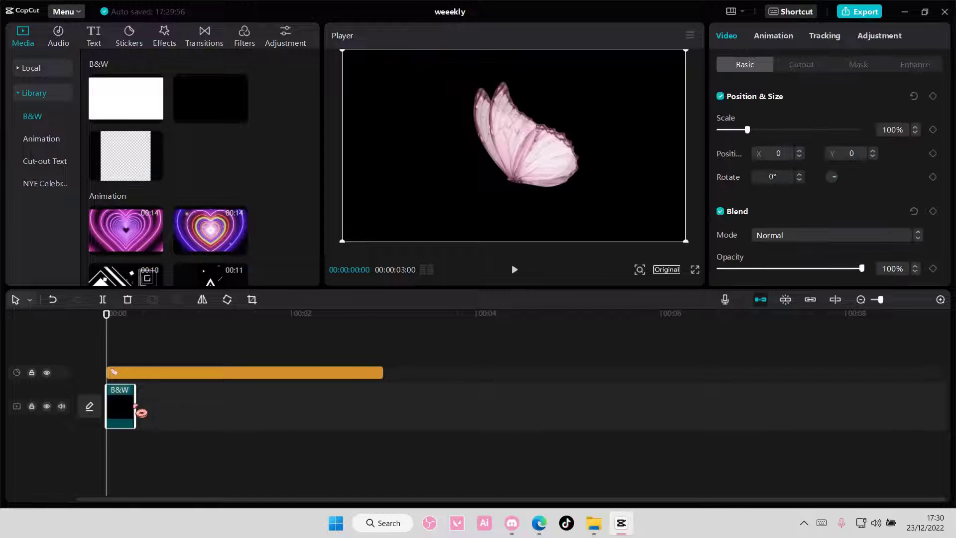
- Stretch the B&W clip to about 20 seconds and extend the butterfly sticker to match
{"action": "left_click_drag", "start_coordinate": [141, 412], "coordinate": [613, 438]}
{"action": "left_click", "coordinate": [861, 300]}
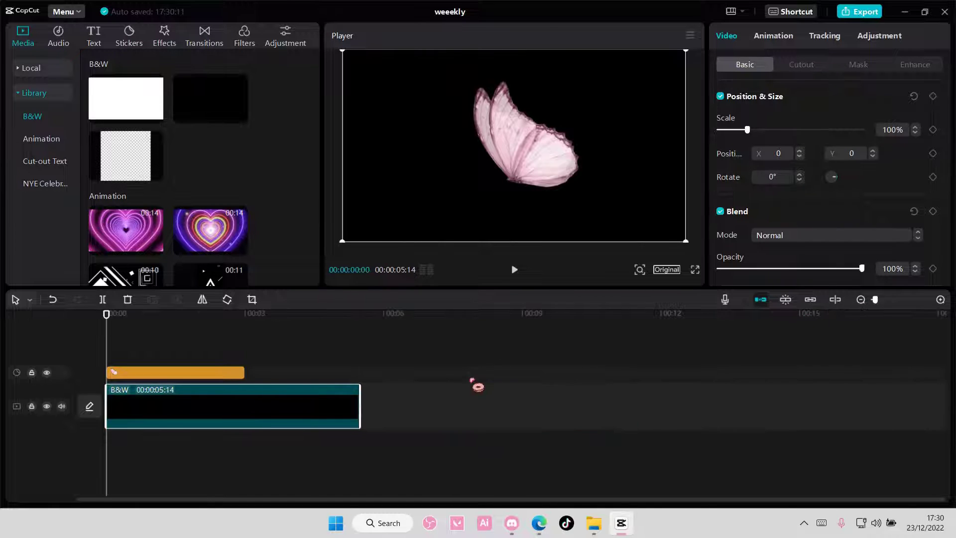
{"action": "left_click_drag", "start_coordinate": [376, 407], "coordinate": [796, 413]}
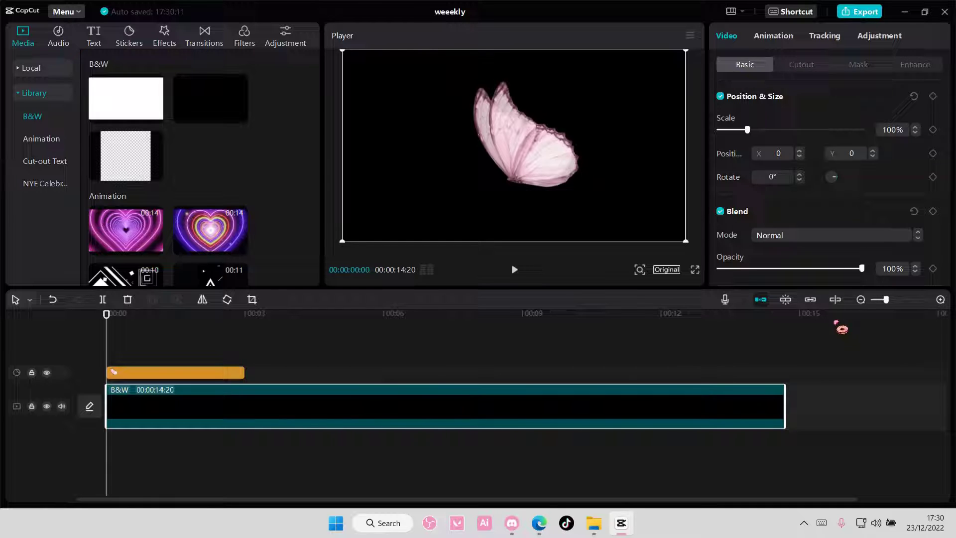
{"action": "left_click", "coordinate": [861, 300]}
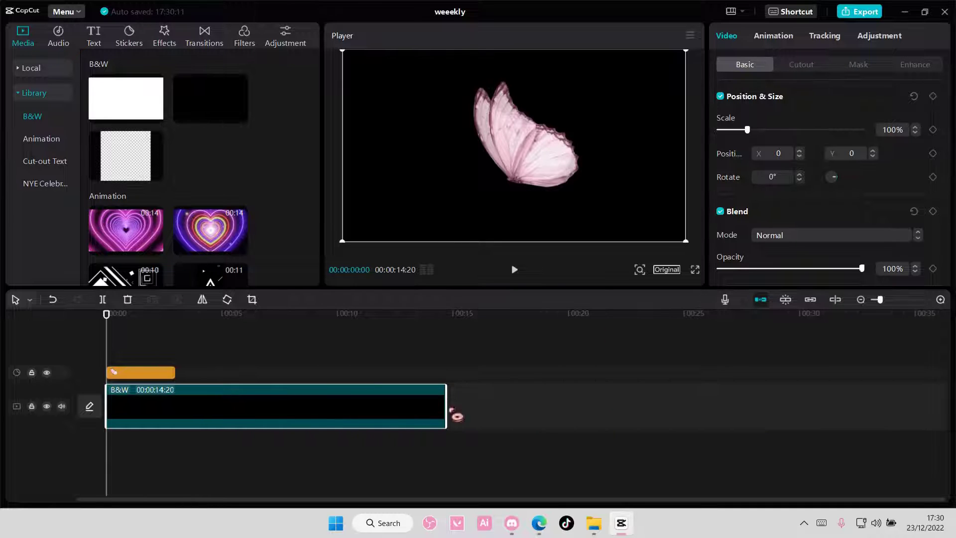
{"action": "left_click_drag", "start_coordinate": [448, 412], "coordinate": [581, 406]}
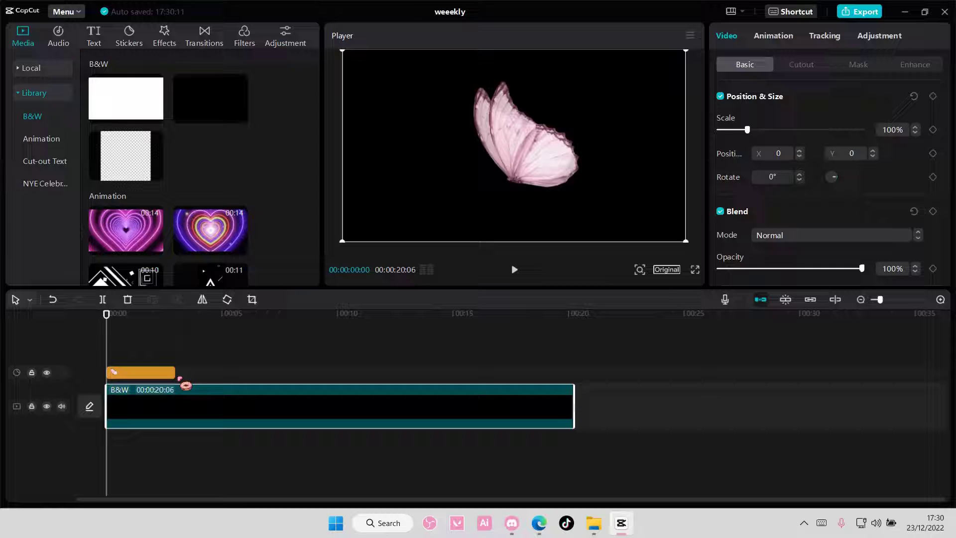
{"action": "left_click_drag", "start_coordinate": [174, 372], "coordinate": [569, 390]}
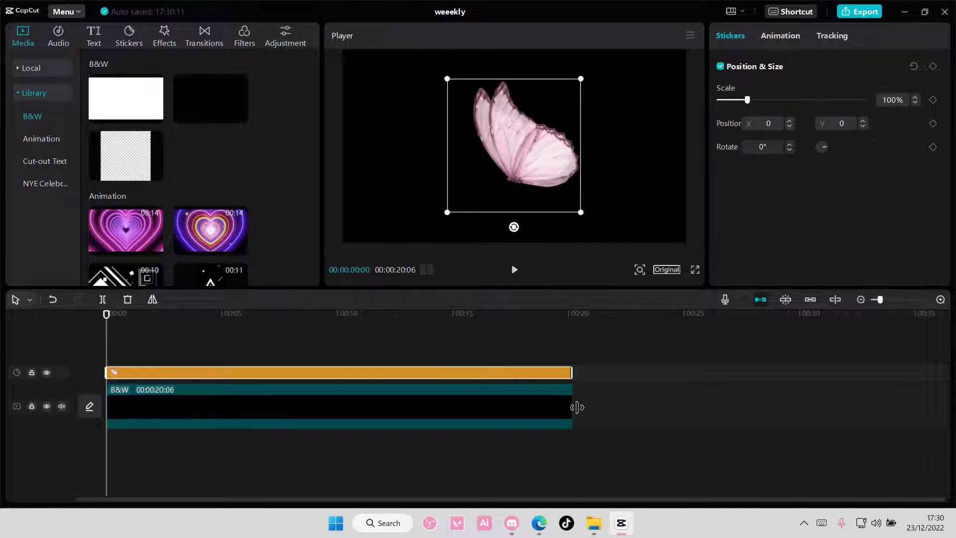
- Select the sticker and B&W clips together and merge them with Create compound clip
{"action": "left_click", "coordinate": [580, 395]}
{"action": "left_click", "coordinate": [571, 373]}
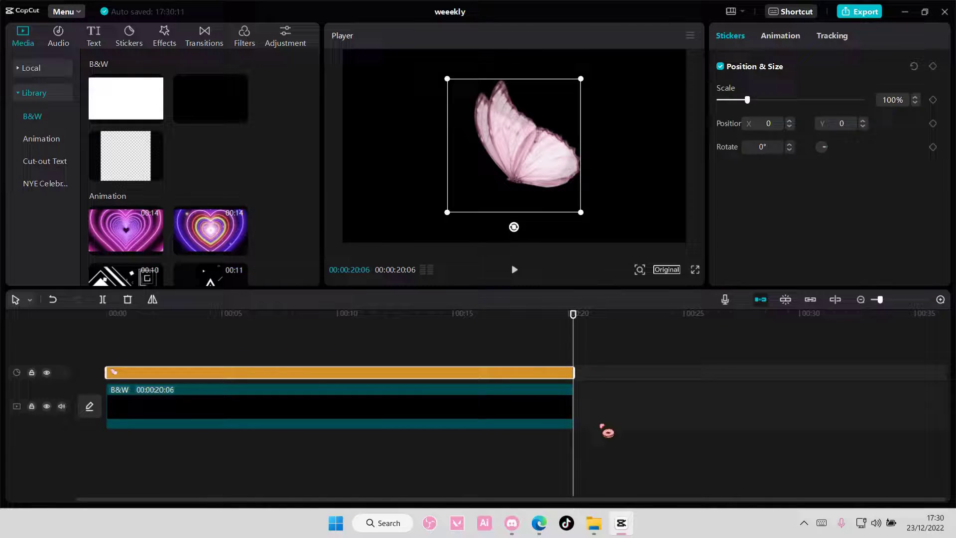
{"action": "left_click_drag", "start_coordinate": [603, 429], "coordinate": [508, 380]}
{"action": "right_click", "coordinate": [514, 401]}
{"action": "left_click", "coordinate": [545, 443]}
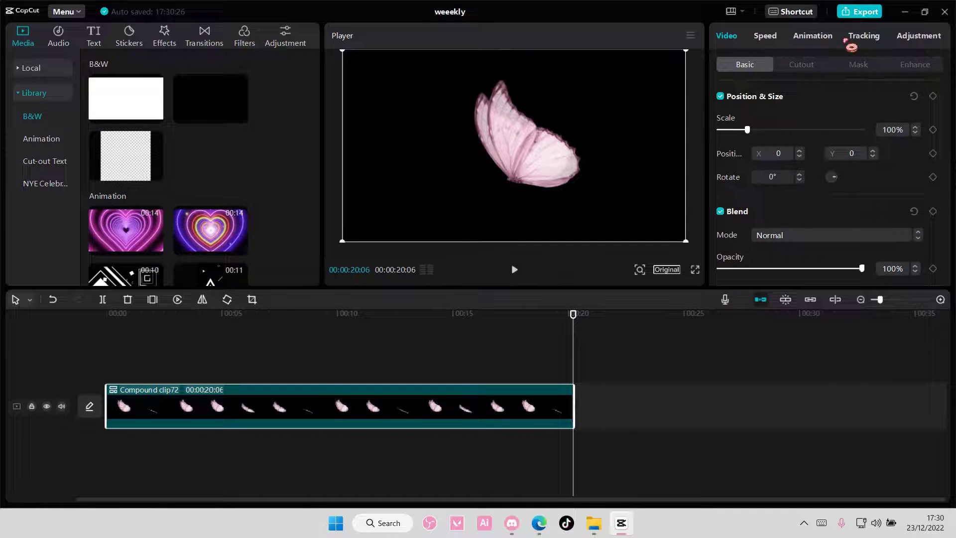
- Preview 3D card 2 and other Combo animations on the compound clip
{"action": "left_click", "coordinate": [813, 35]}
{"action": "left_click", "coordinate": [906, 64]}
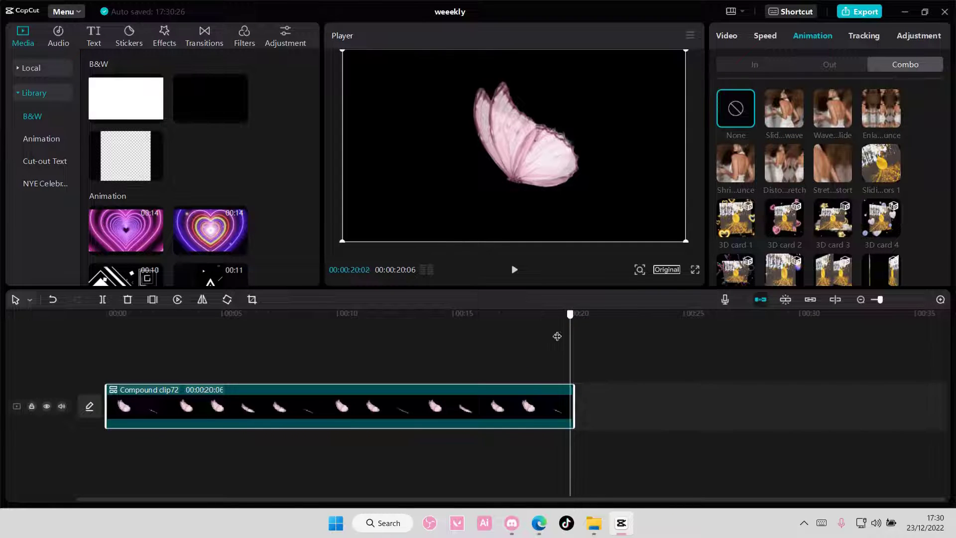
{"action": "left_click_drag", "start_coordinate": [564, 329], "coordinate": [207, 328]}
{"action": "left_click", "coordinate": [797, 230]}
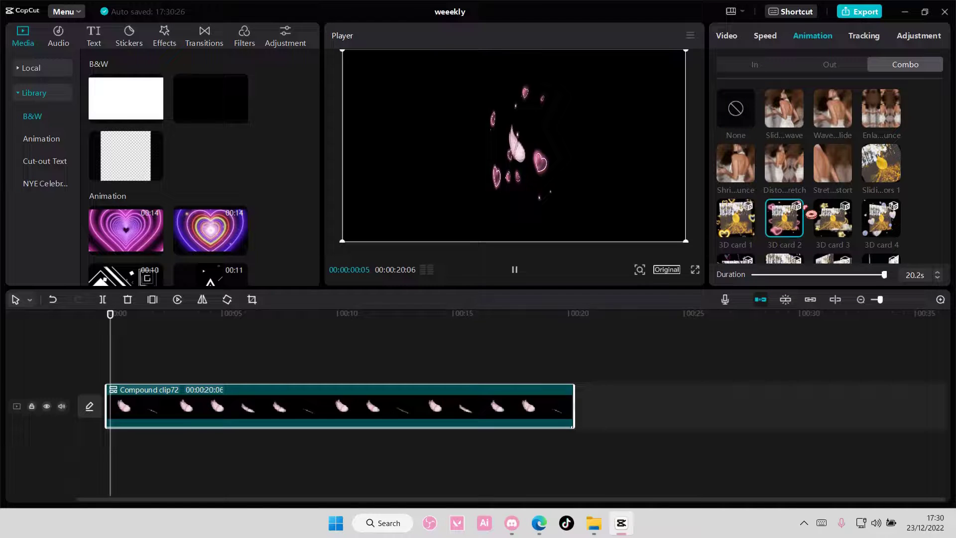
{"action": "left_click", "coordinate": [845, 129]}
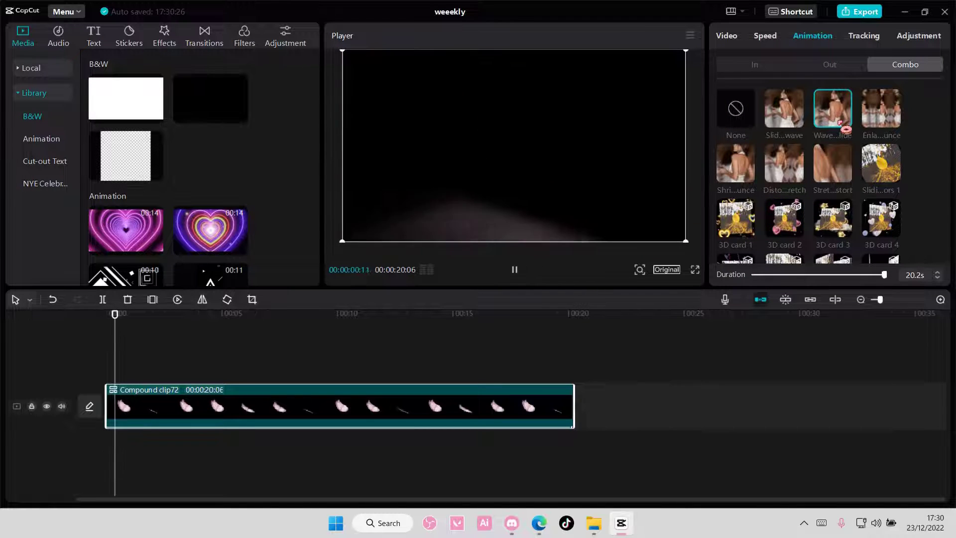
{"action": "left_click", "coordinate": [891, 121]}
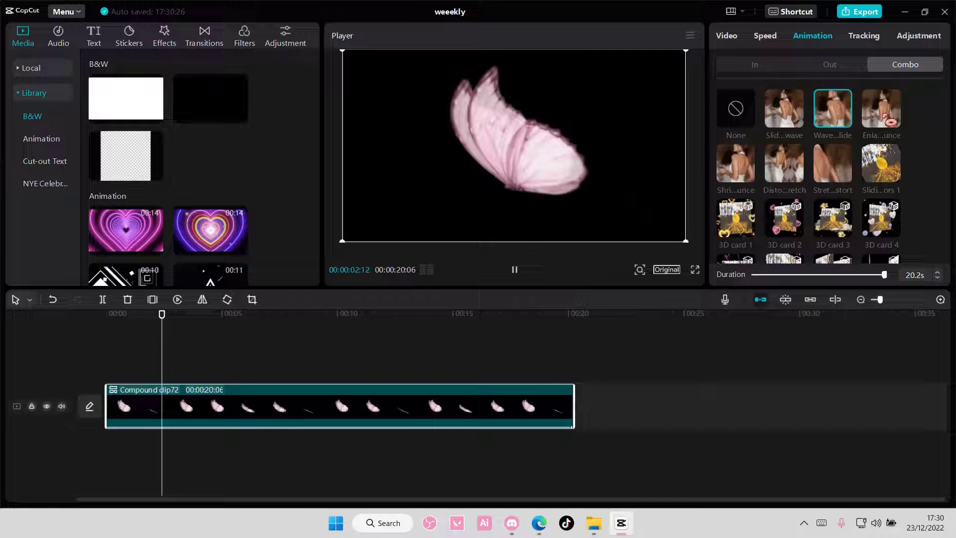
{"action": "left_click", "coordinate": [736, 163]}
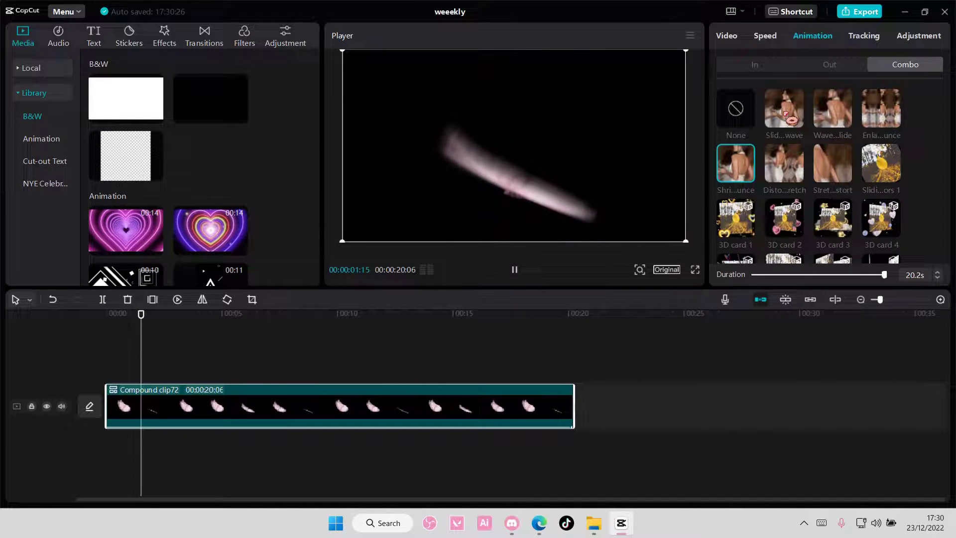
- Preview a sliding combo, Crystal 1 and Cube 2 animations on the clip
{"action": "left_click", "coordinate": [791, 119]}
{"action": "scroll", "coordinate": [797, 129], "scroll_direction": "down", "scroll_amount": 2}
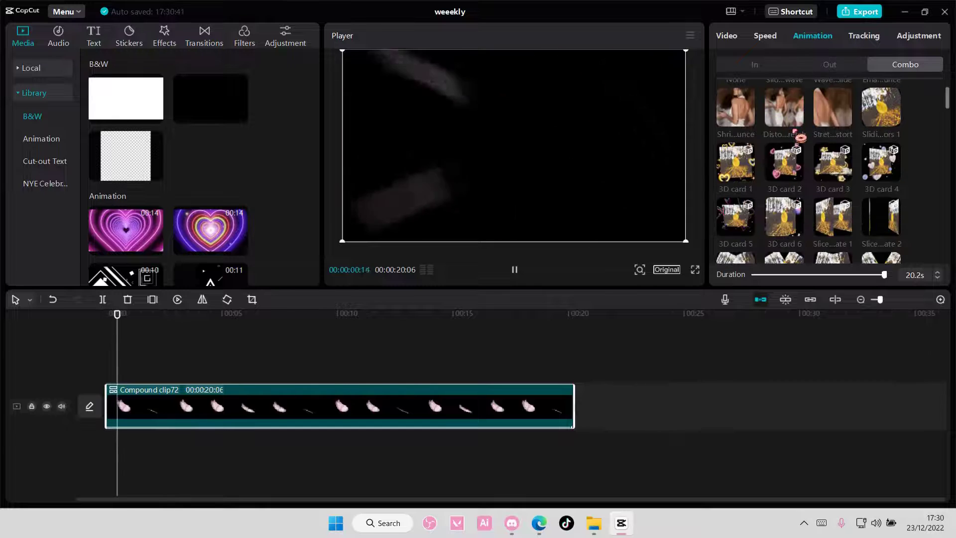
{"action": "left_click", "coordinate": [834, 185]}
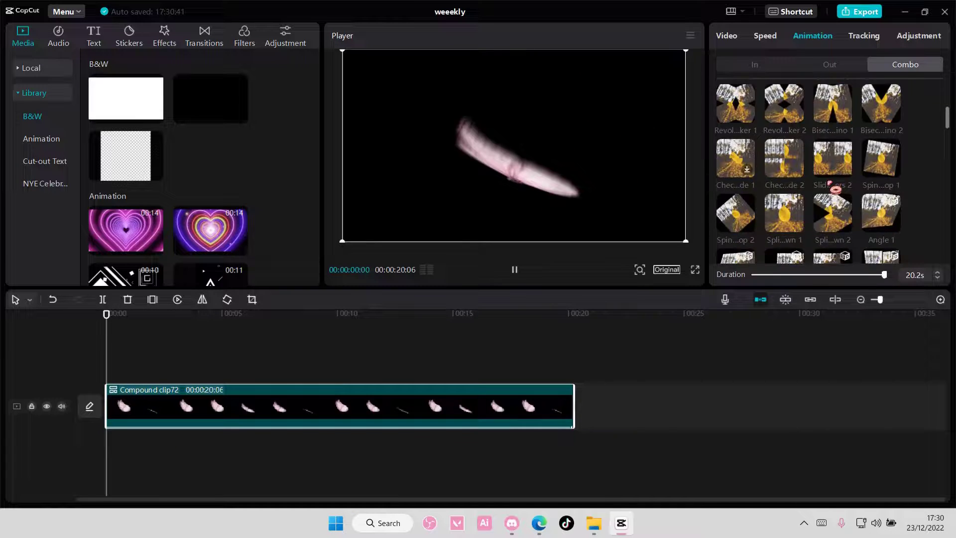
{"action": "scroll", "coordinate": [835, 189], "scroll_direction": "down", "scroll_amount": 1}
{"action": "scroll", "coordinate": [835, 189], "scroll_direction": "down", "scroll_amount": 2}
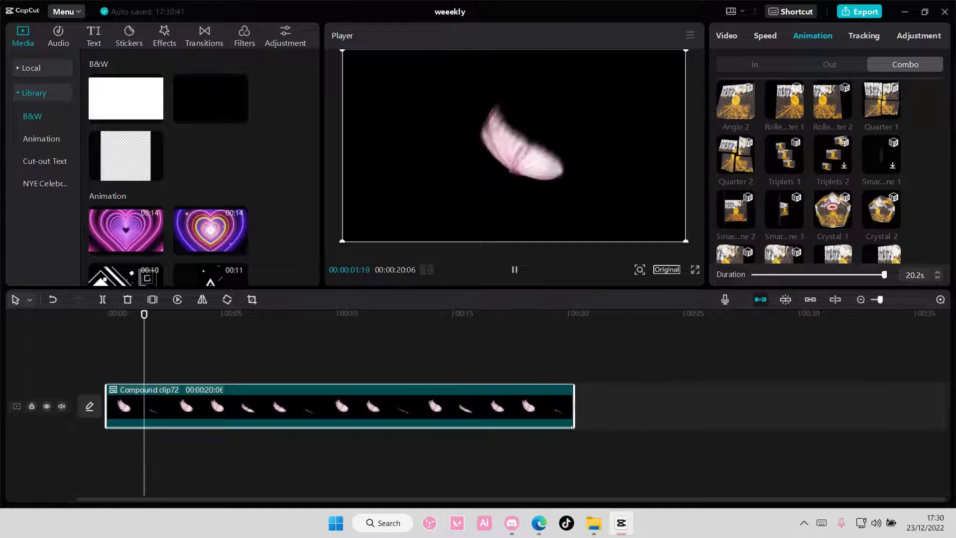
{"action": "left_click", "coordinate": [833, 204]}
{"action": "scroll", "coordinate": [832, 204], "scroll_direction": "down", "scroll_amount": 1}
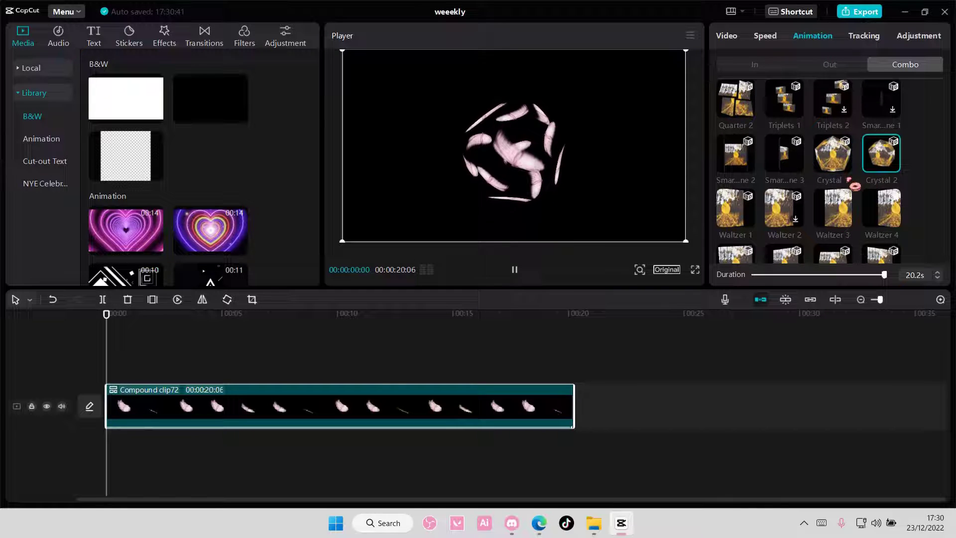
{"action": "scroll", "coordinate": [855, 182], "scroll_direction": "down", "scroll_amount": 2}
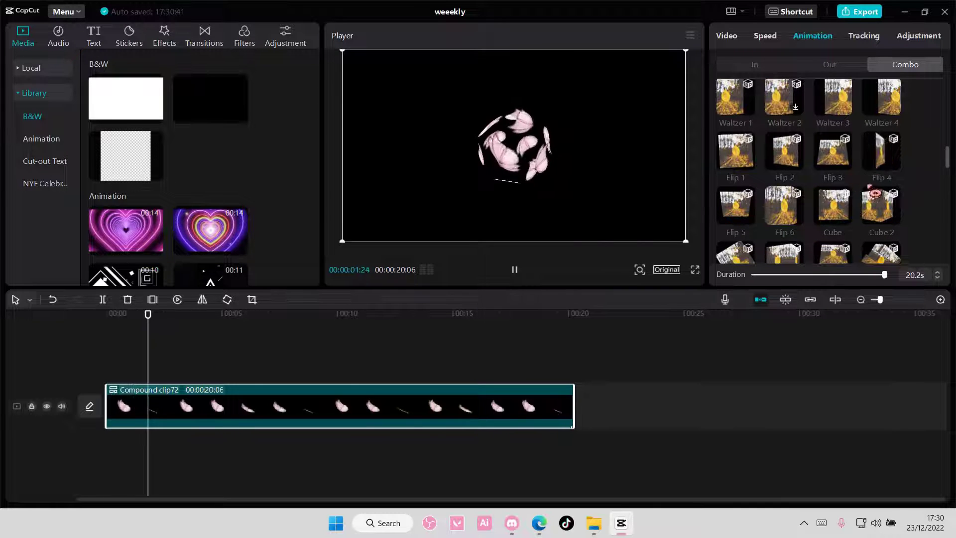
{"action": "left_click", "coordinate": [876, 199]}
- Try the Spin In and Sway In combo animations, shortening the animation to 7.9s
{"action": "scroll", "coordinate": [879, 189], "scroll_direction": "down", "scroll_amount": 5}
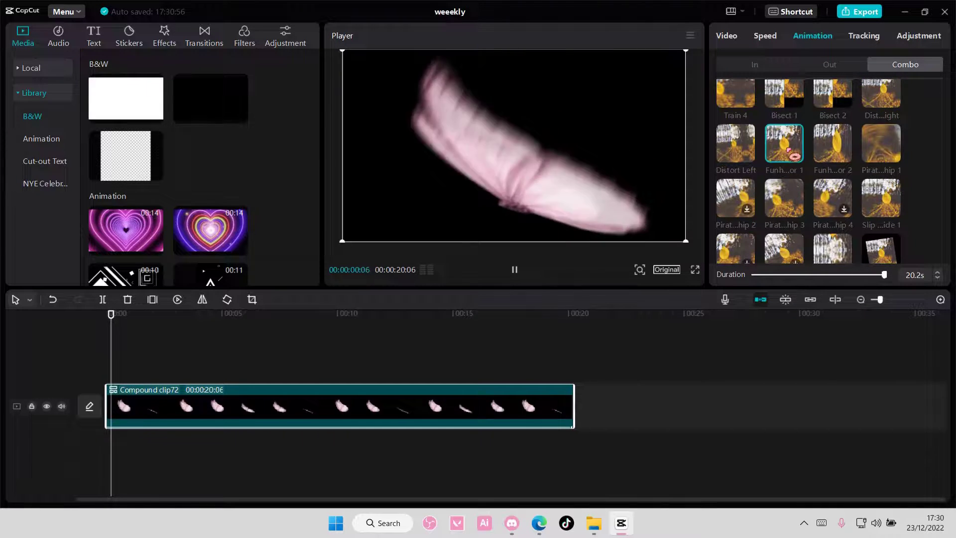
{"action": "left_click", "coordinate": [897, 157]}
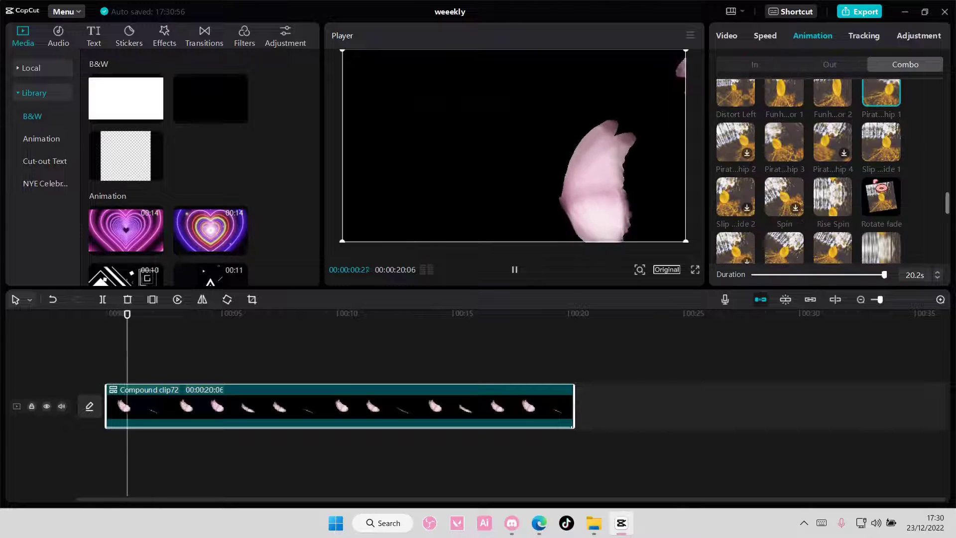
{"action": "scroll", "coordinate": [886, 169], "scroll_direction": "down", "scroll_amount": 3}
{"action": "left_click", "coordinate": [876, 194]}
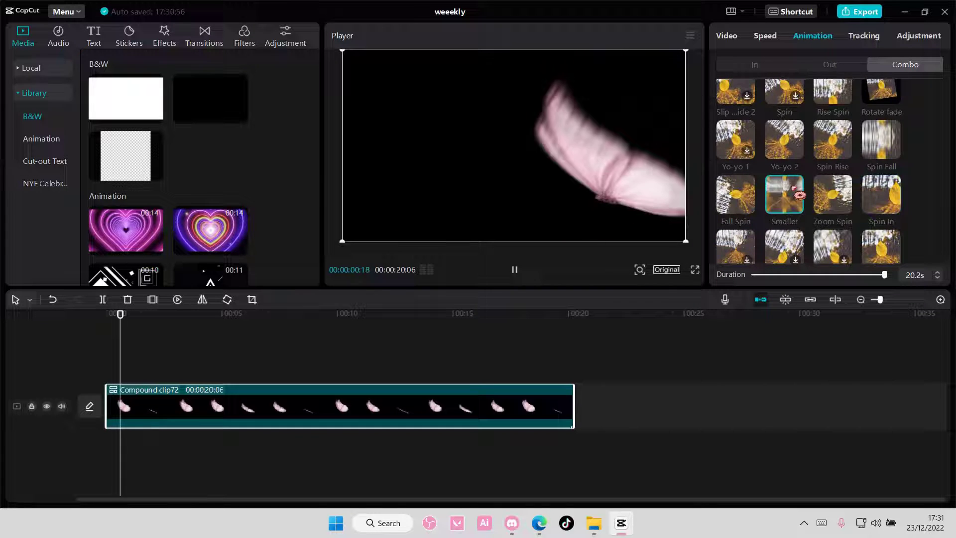
{"action": "scroll", "coordinate": [847, 194], "scroll_direction": "down", "scroll_amount": 2}
{"action": "left_click", "coordinate": [880, 197]}
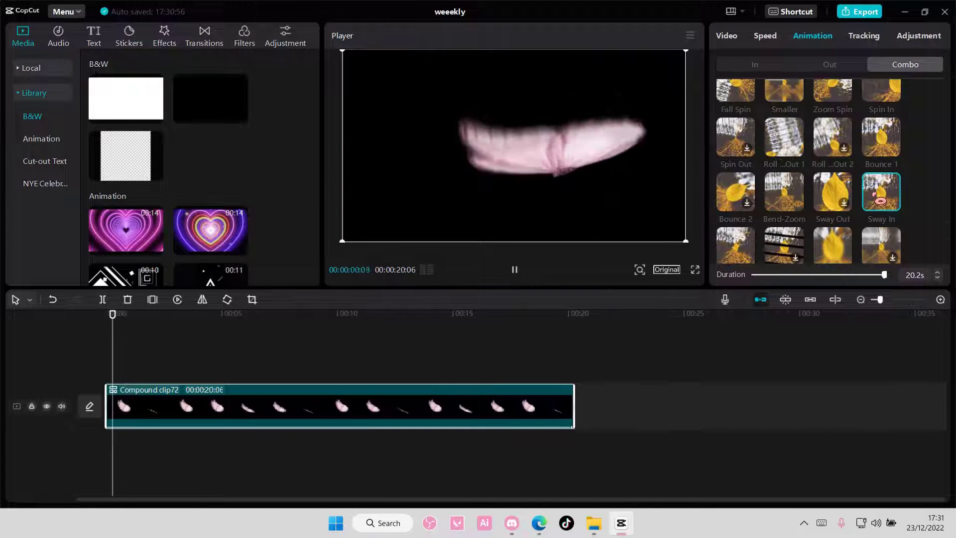
{"action": "scroll", "coordinate": [879, 224], "scroll_direction": "down", "scroll_amount": 5}
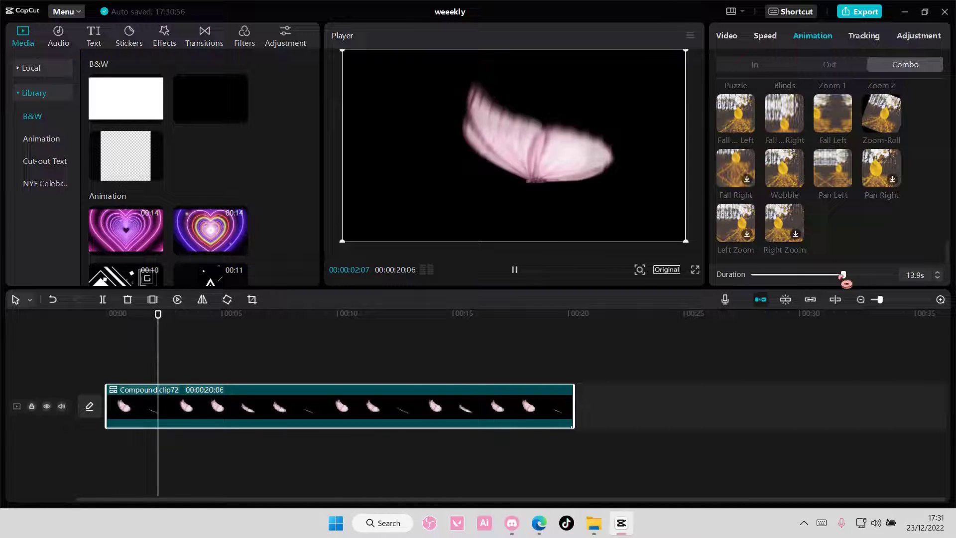
{"action": "left_click_drag", "start_coordinate": [842, 276], "coordinate": [805, 277]}
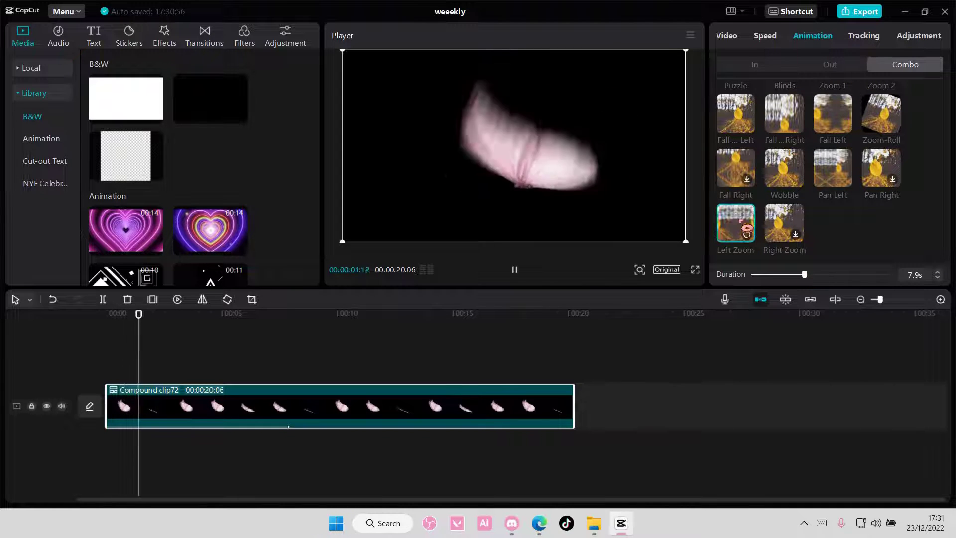
- Apply the wave-style Wave…lide combo animation and adjust its duration
{"action": "left_click", "coordinate": [749, 178]}
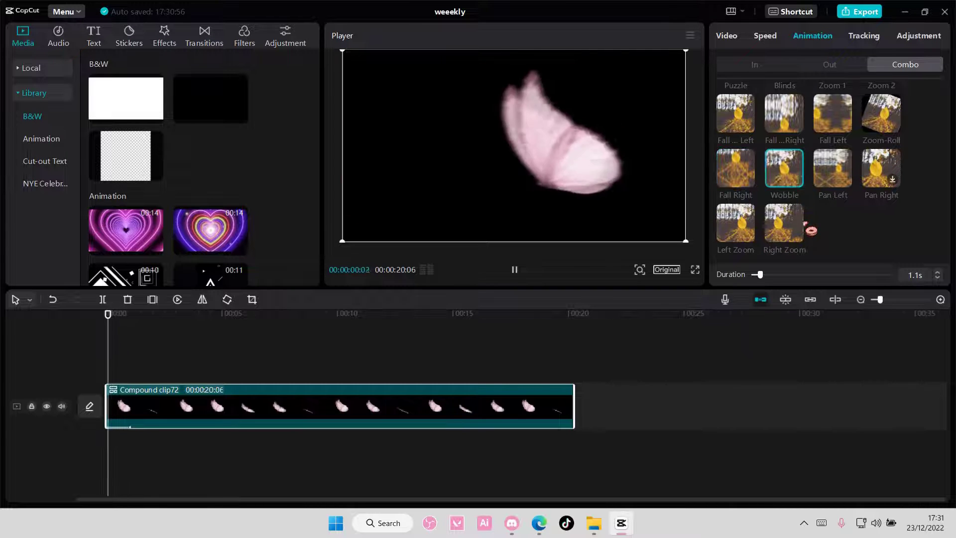
{"action": "scroll", "coordinate": [811, 228], "scroll_direction": "up", "scroll_amount": 5}
{"action": "left_click", "coordinate": [832, 108]}
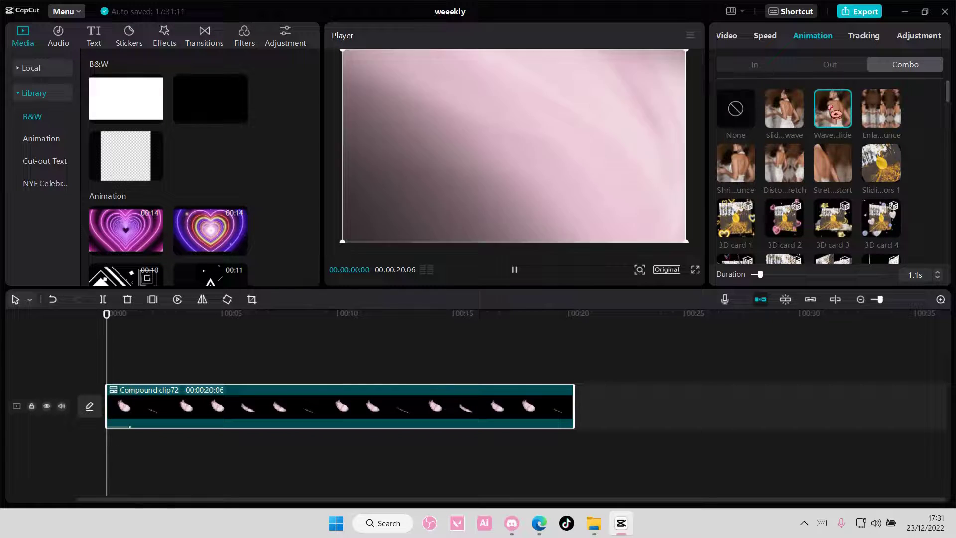
{"action": "left_click_drag", "start_coordinate": [775, 282], "coordinate": [895, 284]}
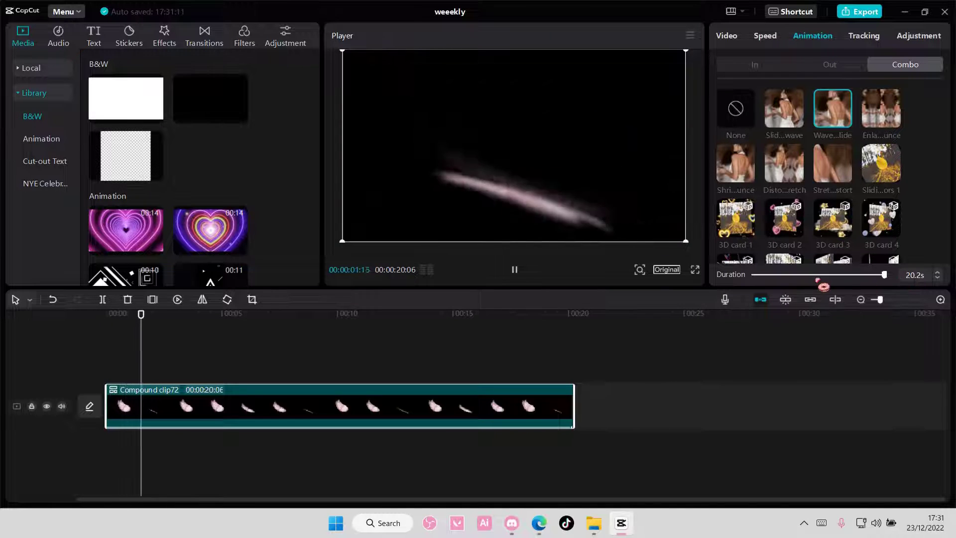
{"action": "left_click", "coordinate": [834, 275]}
- Trim the compound clip to 4:25 with a 4.8s animation, then play it back
{"action": "left_click_drag", "start_coordinate": [573, 391], "coordinate": [283, 388]}
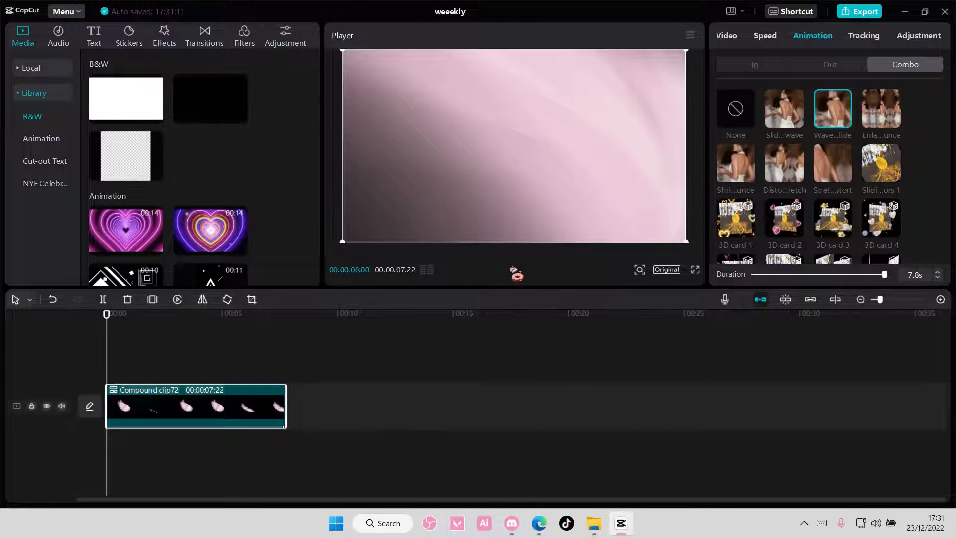
{"action": "left_click", "coordinate": [516, 270]}
{"action": "left_click_drag", "start_coordinate": [884, 274], "coordinate": [833, 274]}
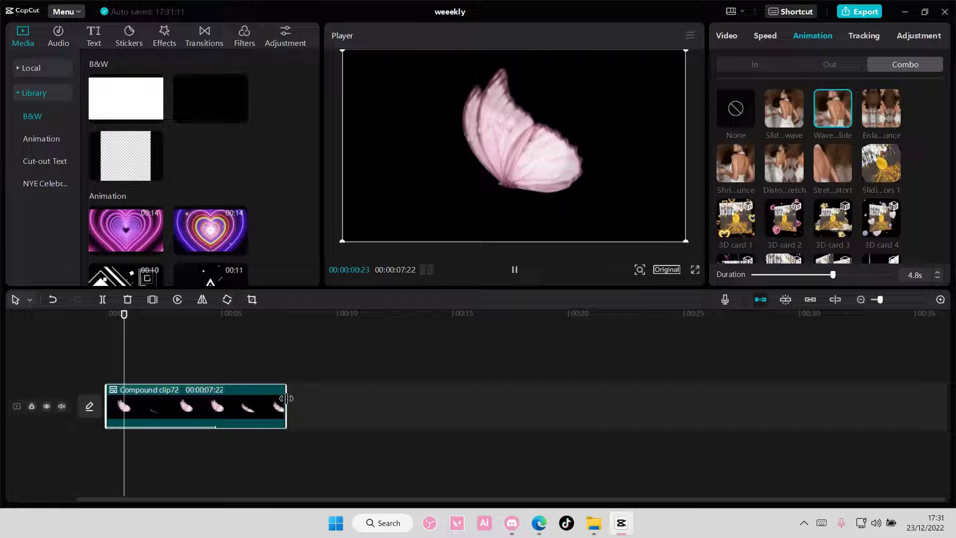
{"action": "left_click_drag", "start_coordinate": [286, 399], "coordinate": [232, 399]}
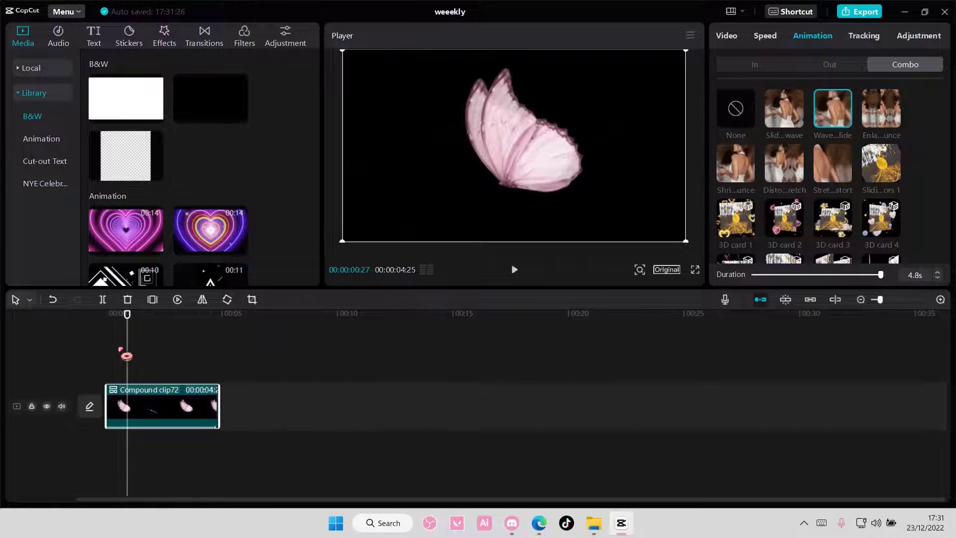
{"action": "left_click", "coordinate": [109, 323]}
{"action": "left_click", "coordinate": [514, 269]}
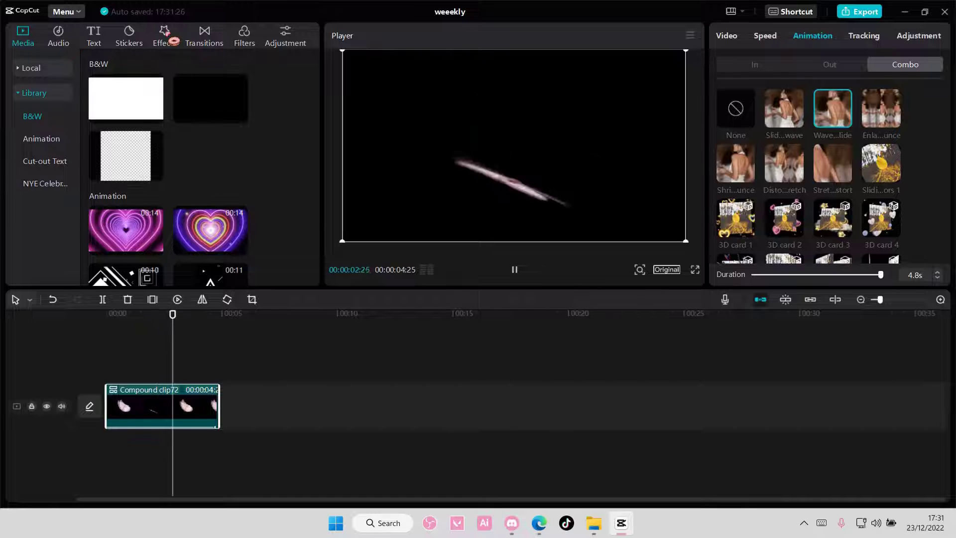
- Add the Gleam video effect above Compound clip72 and fit it to the clip's length
{"action": "left_click", "coordinate": [174, 41]}
{"action": "left_click", "coordinate": [137, 123]}
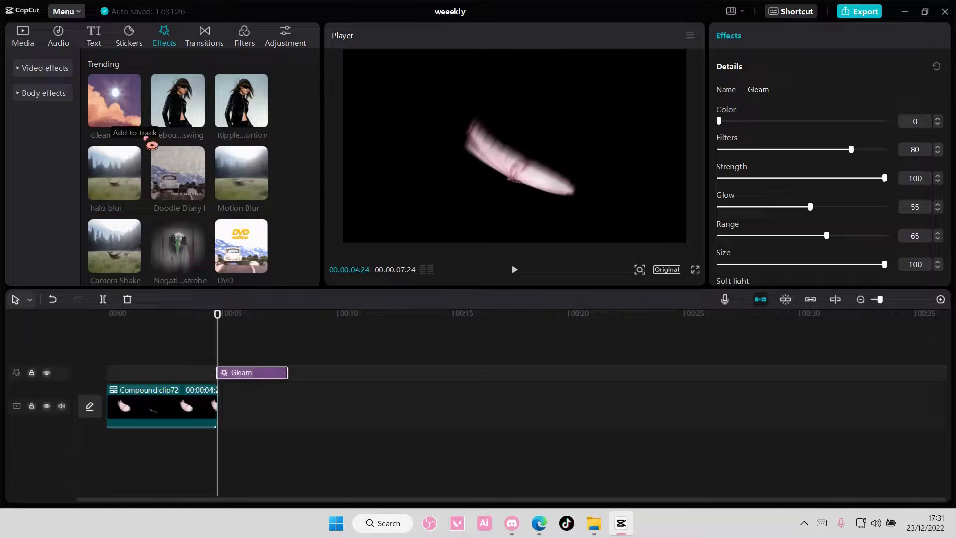
{"action": "left_click_drag", "start_coordinate": [266, 375], "coordinate": [217, 375]}
{"action": "scroll", "coordinate": [161, 279], "scroll_direction": "down", "scroll_amount": 2}
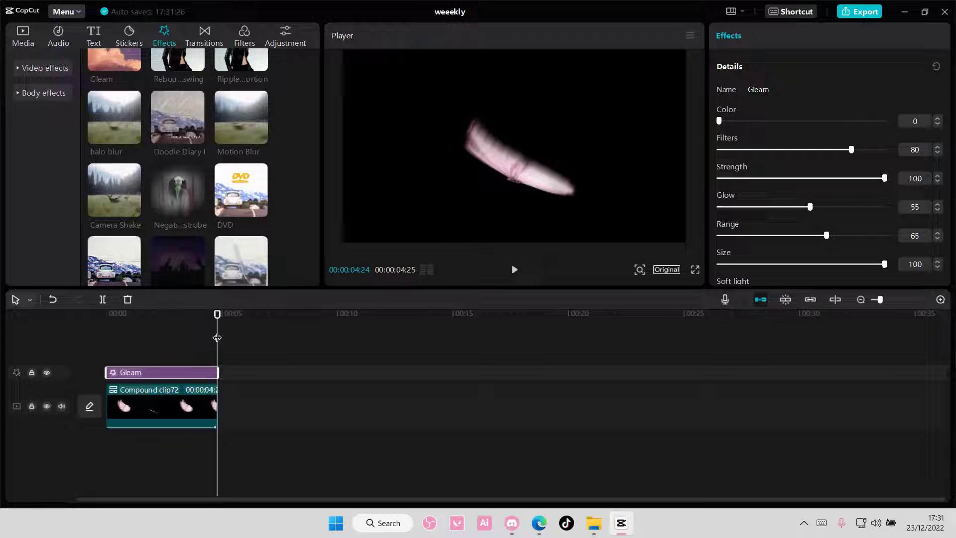
{"action": "left_click_drag", "start_coordinate": [218, 335], "coordinate": [130, 330]}
{"action": "scroll", "coordinate": [219, 194], "scroll_direction": "down", "scroll_amount": 2}
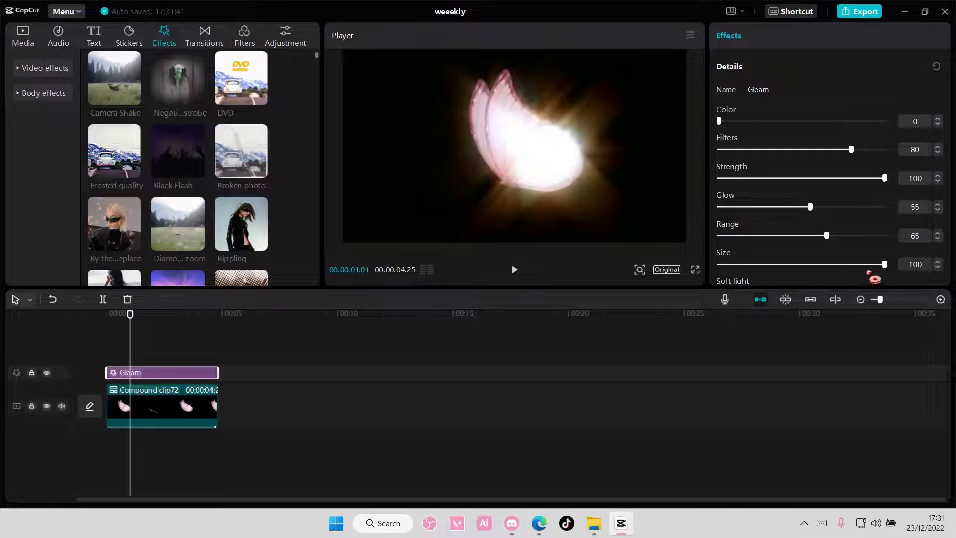
- Tune Gleam to Size 17, Range 52, Glow 53 and Color 57
{"action": "left_click_drag", "start_coordinate": [778, 264], "coordinate": [747, 264]}
{"action": "left_click_drag", "start_coordinate": [826, 235], "coordinate": [768, 235]}
{"action": "left_click_drag", "start_coordinate": [810, 206], "coordinate": [797, 206]}
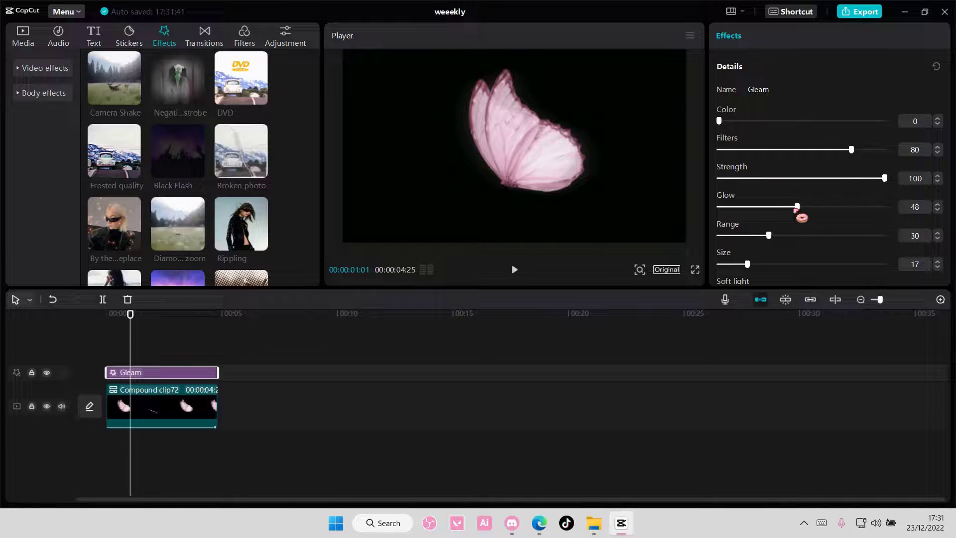
{"action": "left_click_drag", "start_coordinate": [773, 237], "coordinate": [806, 238]}
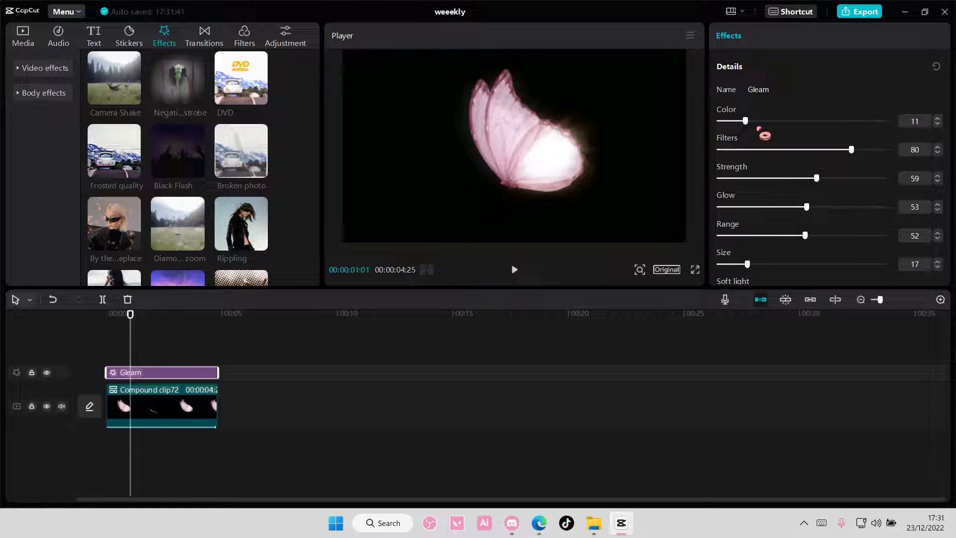
{"action": "left_click_drag", "start_coordinate": [762, 134], "coordinate": [815, 137]}
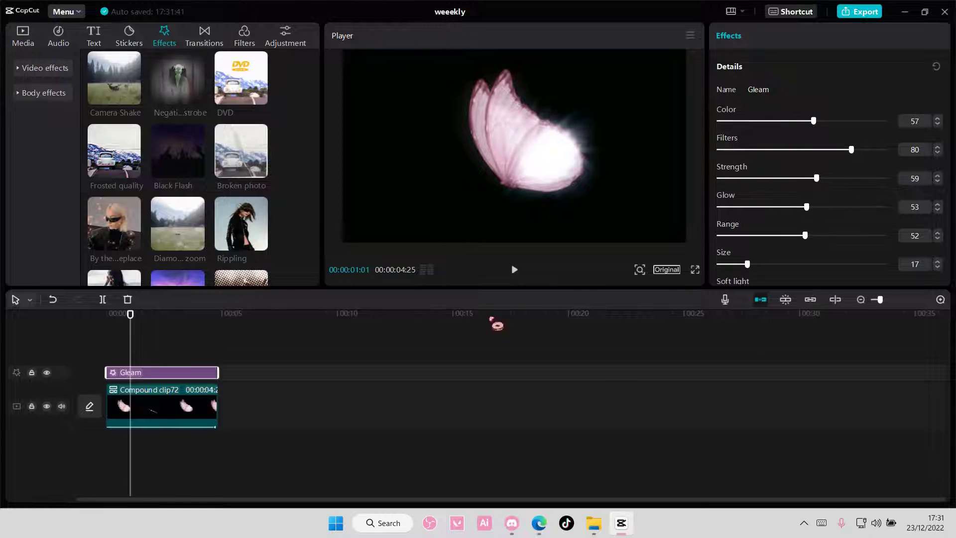
{"action": "left_click_drag", "start_coordinate": [129, 328], "coordinate": [99, 333]}
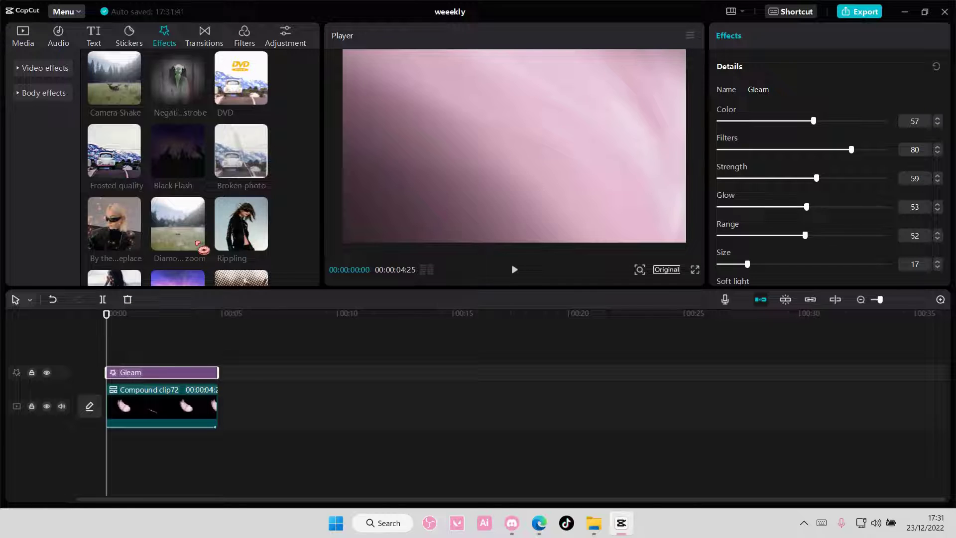
- Add Diamond zoom and Color edge effects above Gleam, each extended across the clip
{"action": "left_click", "coordinate": [197, 244]}
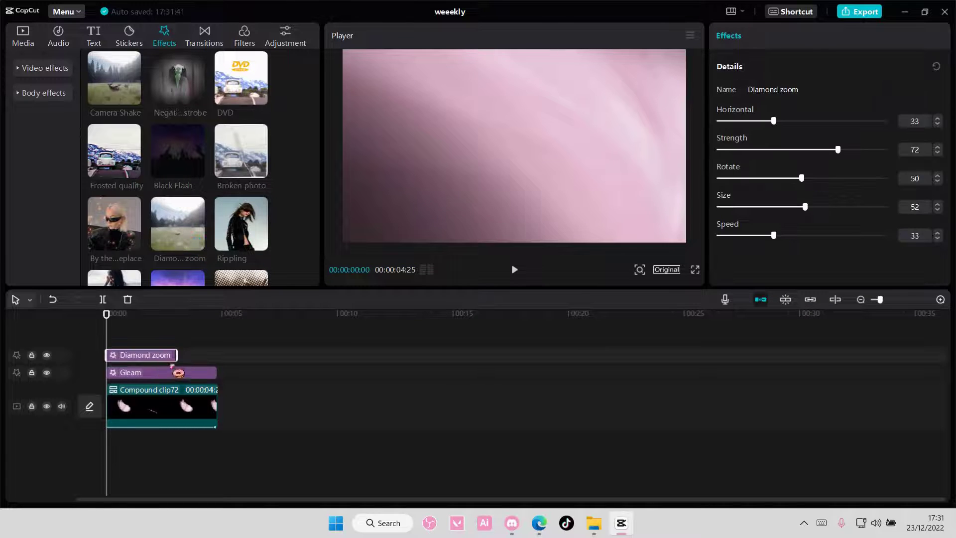
{"action": "left_click_drag", "start_coordinate": [177, 355], "coordinate": [216, 355]}
{"action": "scroll", "coordinate": [186, 271], "scroll_direction": "down", "scroll_amount": 1}
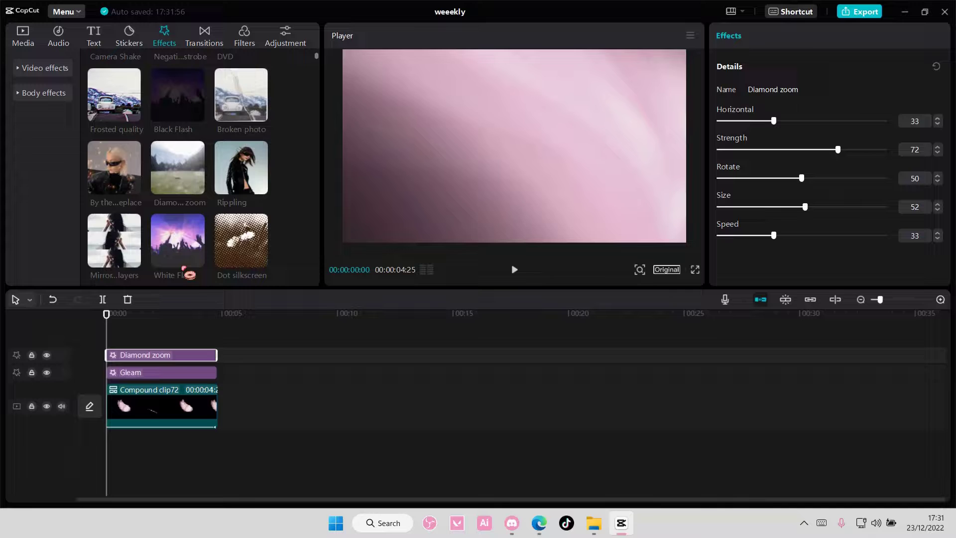
{"action": "scroll", "coordinate": [210, 256], "scroll_direction": "down", "scroll_amount": 2}
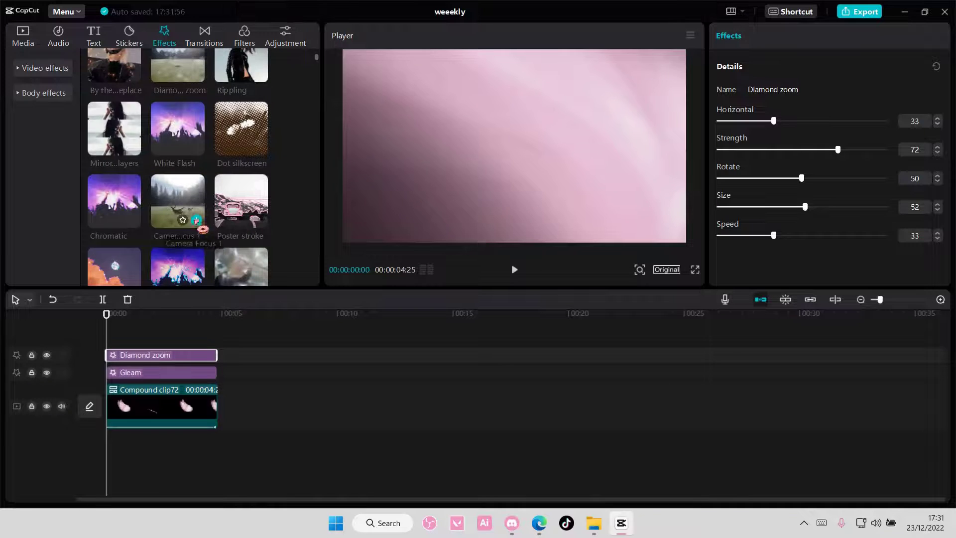
{"action": "scroll", "coordinate": [199, 225], "scroll_direction": "down", "scroll_amount": 1}
{"action": "scroll", "coordinate": [266, 246], "scroll_direction": "down", "scroll_amount": 1}
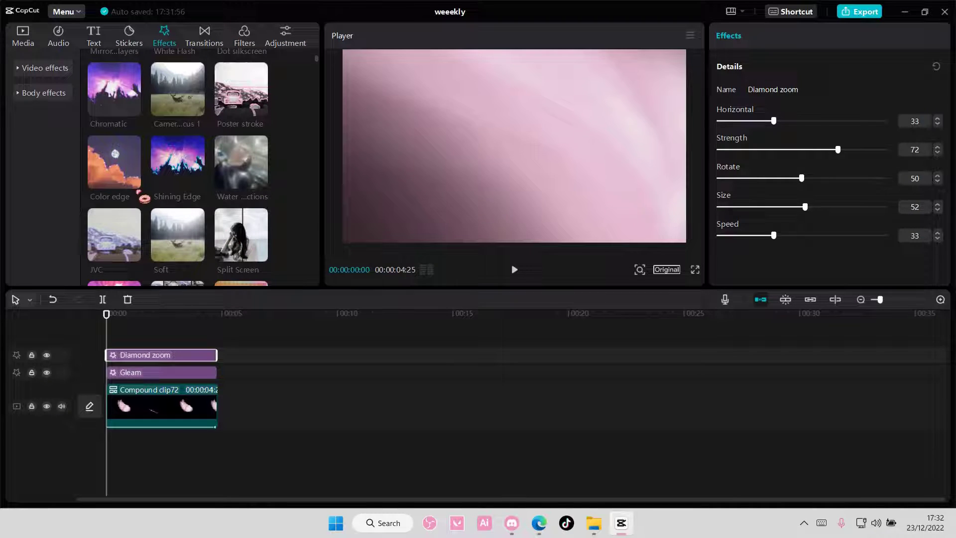
{"action": "left_click", "coordinate": [133, 180]}
{"action": "left_click_drag", "start_coordinate": [173, 355], "coordinate": [213, 357]}
- Box-select all four stacked clips and move the compound clip up onto its own track
{"action": "left_click", "coordinate": [214, 370]}
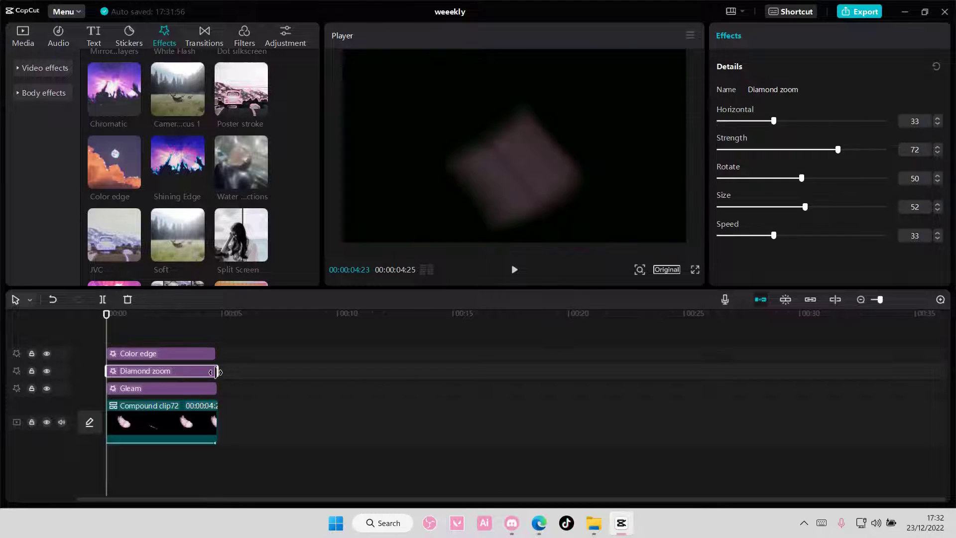
{"action": "left_click", "coordinate": [215, 353]}
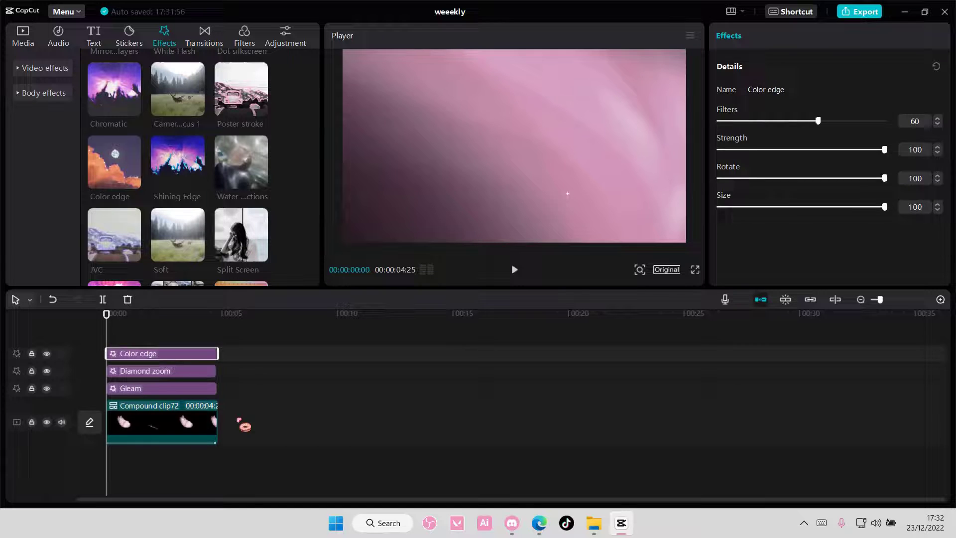
{"action": "left_click_drag", "start_coordinate": [243, 424], "coordinate": [181, 358]}
{"action": "left_click_drag", "start_coordinate": [199, 393], "coordinate": [206, 413]}
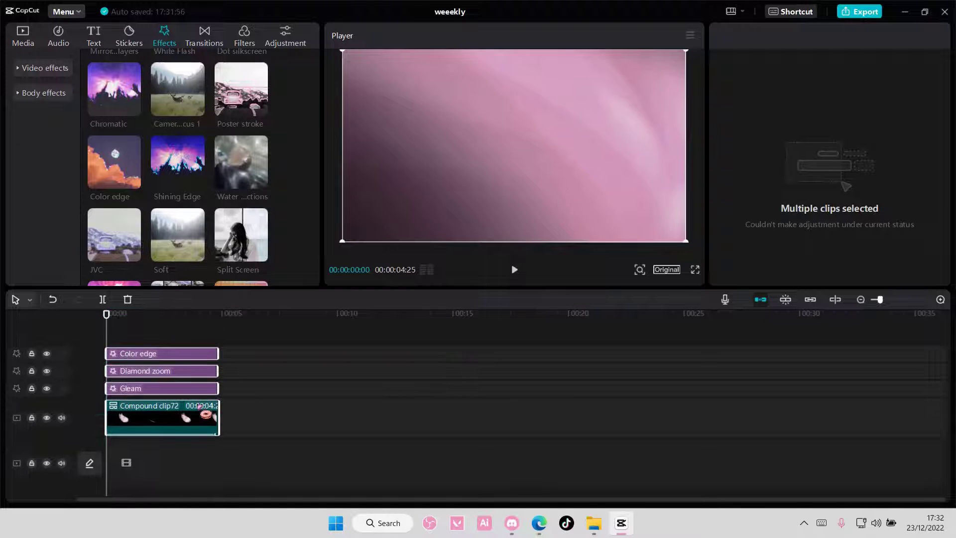
- Add the heart Animation stock clip to the main track and scrub to preview it
{"action": "left_click", "coordinate": [23, 35]}
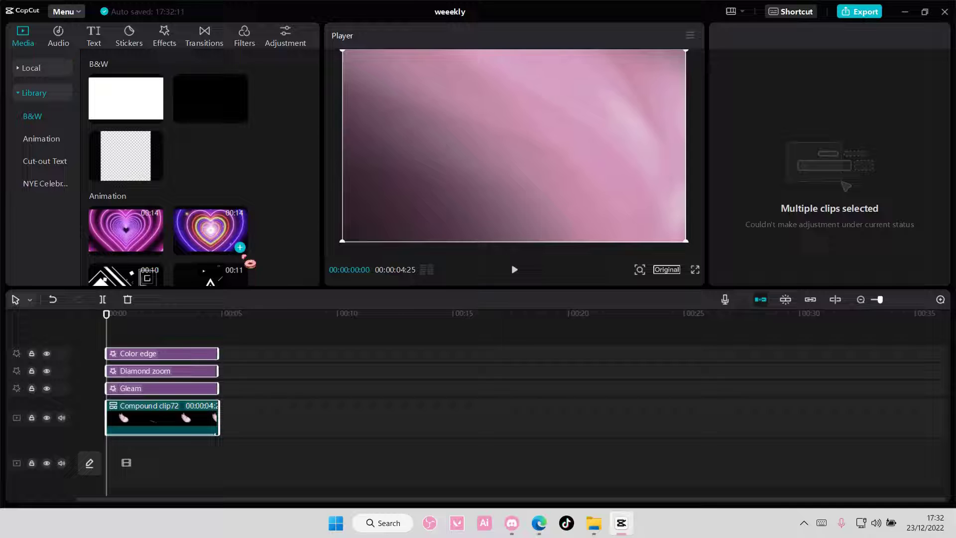
{"action": "left_click", "coordinate": [155, 247]}
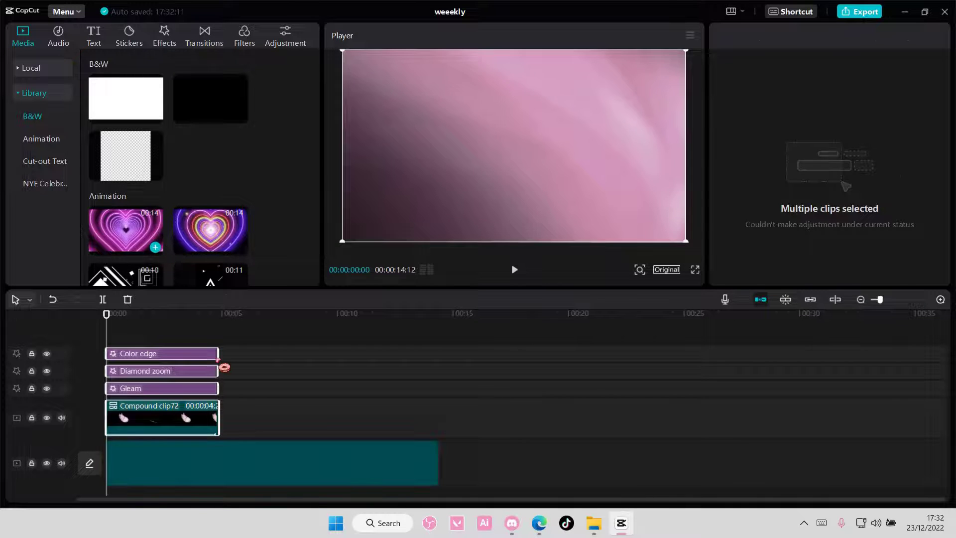
{"action": "left_click_drag", "start_coordinate": [106, 327], "coordinate": [159, 335]}
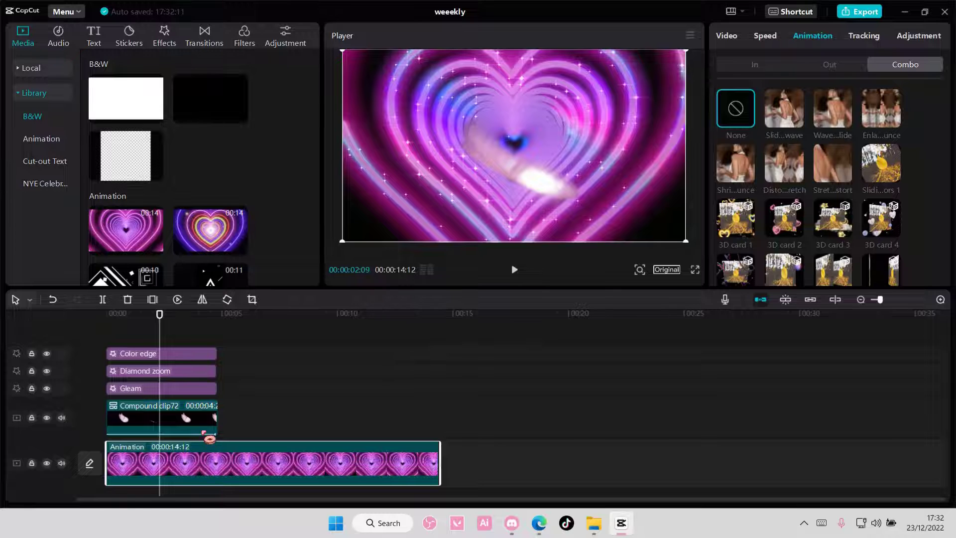
{"action": "scroll", "coordinate": [210, 438], "scroll_direction": "down", "scroll_amount": 1}
{"action": "left_click_drag", "start_coordinate": [226, 453], "coordinate": [233, 407]}
{"action": "left_click_drag", "start_coordinate": [158, 318], "coordinate": [91, 329]}
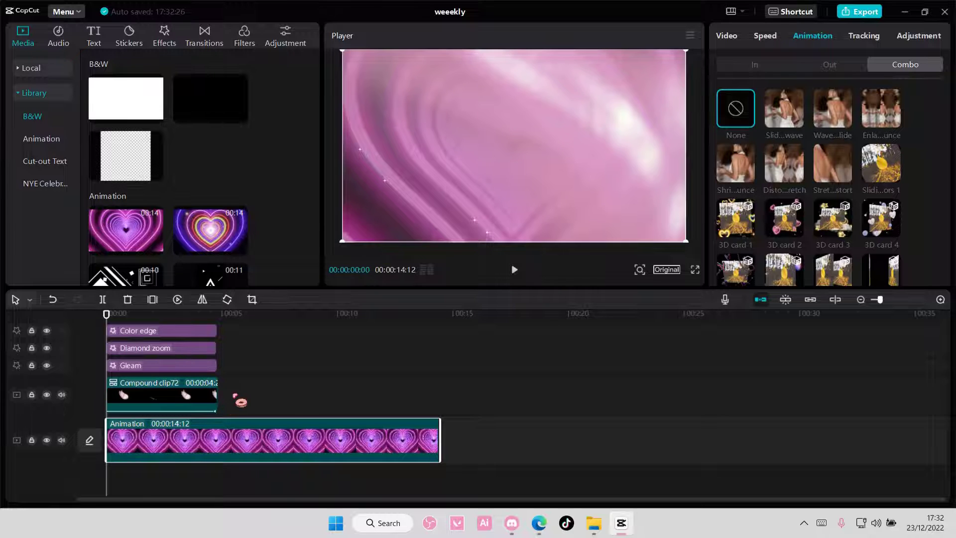
- Select the heart Animation clip alone and delete it
{"action": "left_click_drag", "start_coordinate": [241, 401], "coordinate": [102, 319]}
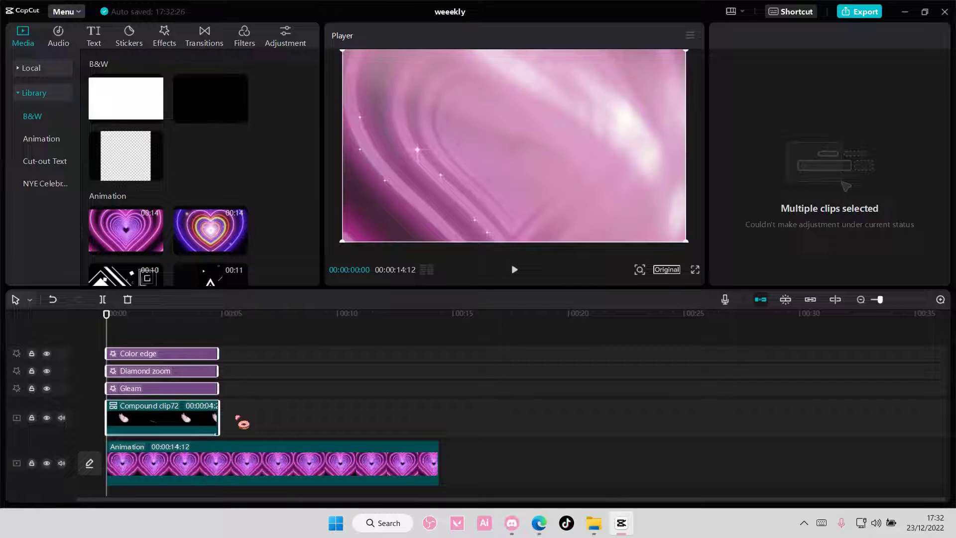
{"action": "left_click", "coordinate": [243, 423]}
{"action": "left_click", "coordinate": [214, 389]}
{"action": "left_click", "coordinate": [239, 421]}
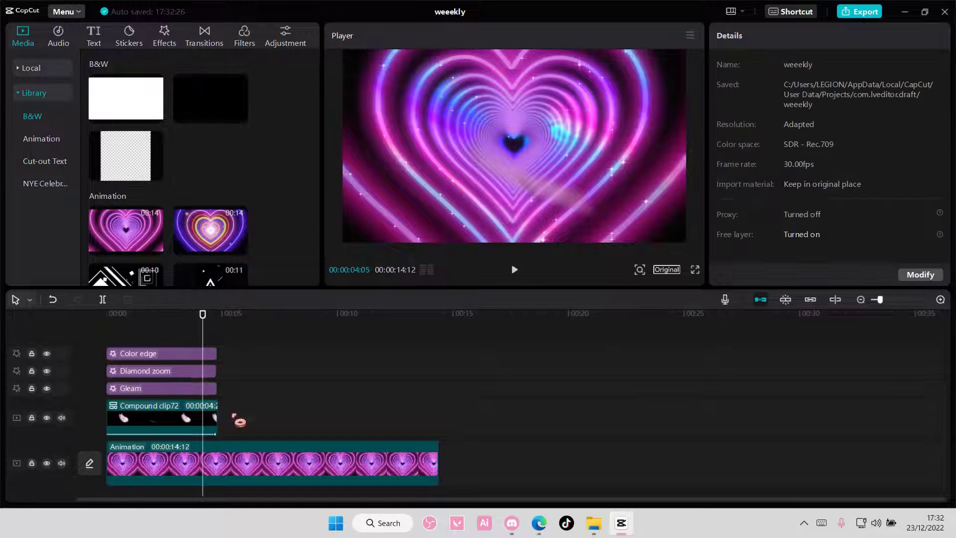
{"action": "left_click", "coordinate": [246, 455]}
{"action": "key", "text": "Delete"}
- Replay the preview from the start and check Compound clip72's animation
{"action": "left_click_drag", "start_coordinate": [215, 355], "coordinate": [60, 345]}
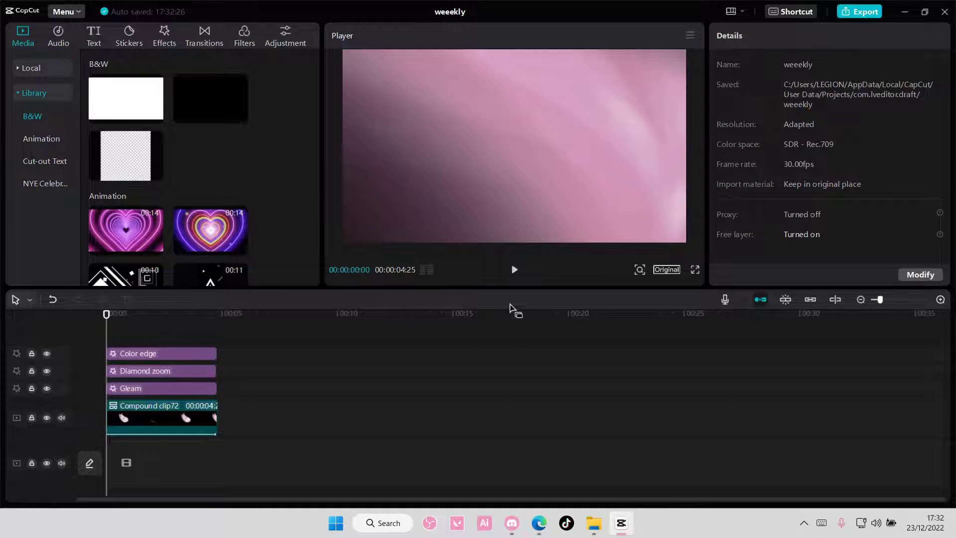
{"action": "left_click", "coordinate": [515, 272]}
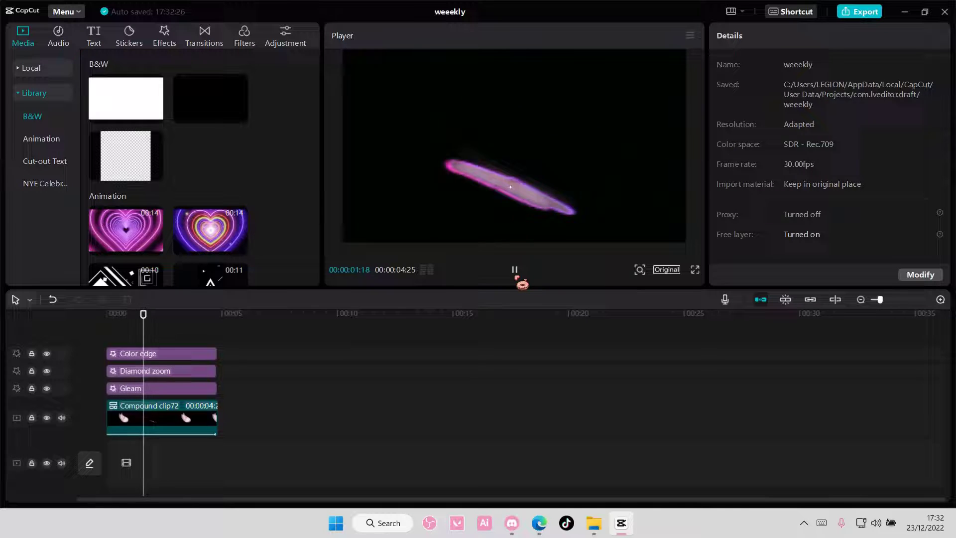
{"action": "left_click", "coordinate": [199, 428]}
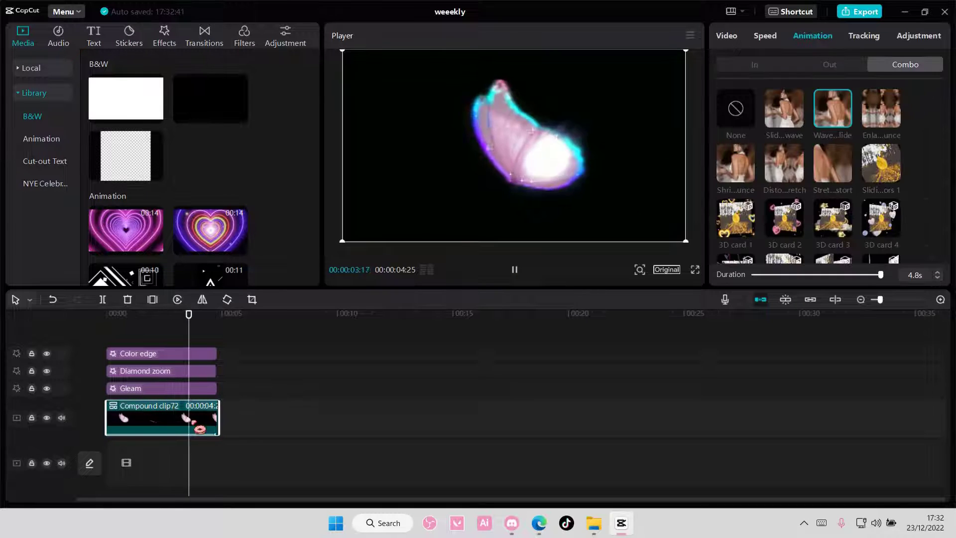
{"action": "left_click", "coordinate": [287, 427]}
{"action": "left_click_drag", "start_coordinate": [215, 341], "coordinate": [39, 338]}
- Delete the Color edge and Diamond zoom effects, replaying the clip after each
{"action": "left_click", "coordinate": [139, 354]}
{"action": "key", "text": "Delete"}
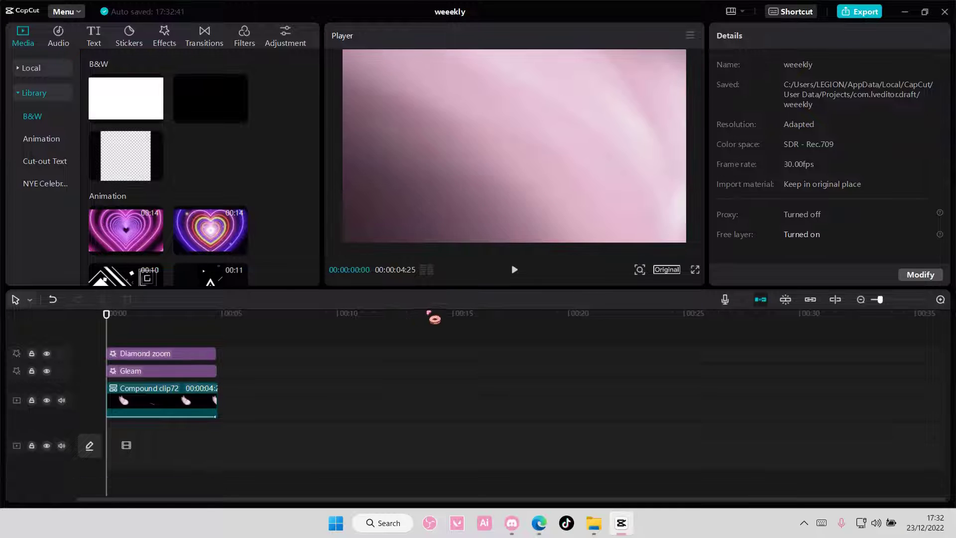
{"action": "left_click", "coordinate": [513, 274]}
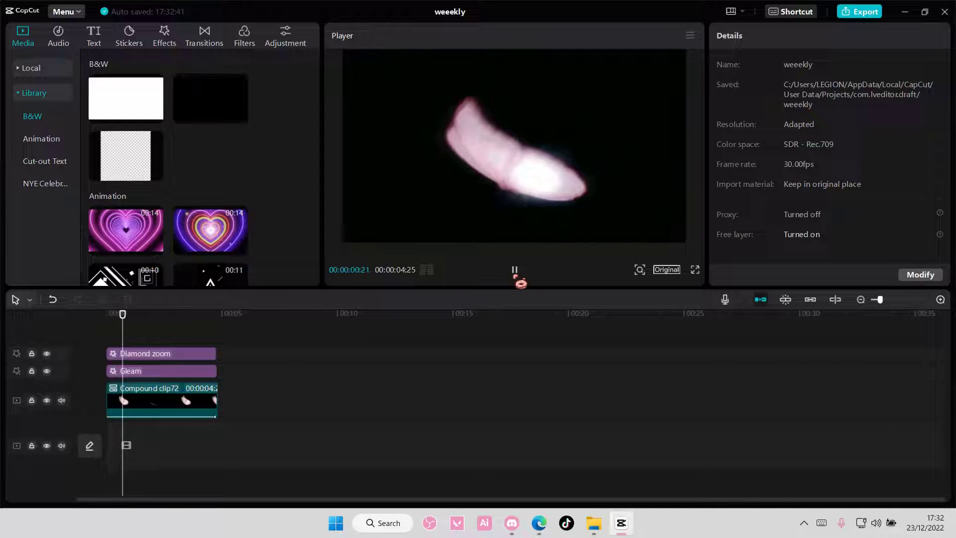
{"action": "left_click", "coordinate": [200, 355]}
{"action": "key", "text": "Delete"}
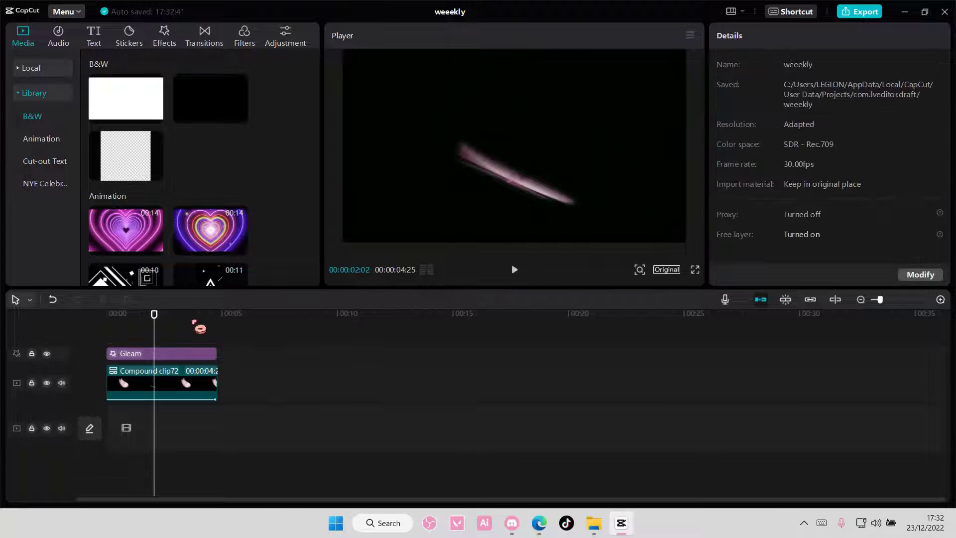
{"action": "left_click_drag", "start_coordinate": [152, 346], "coordinate": [69, 345]}
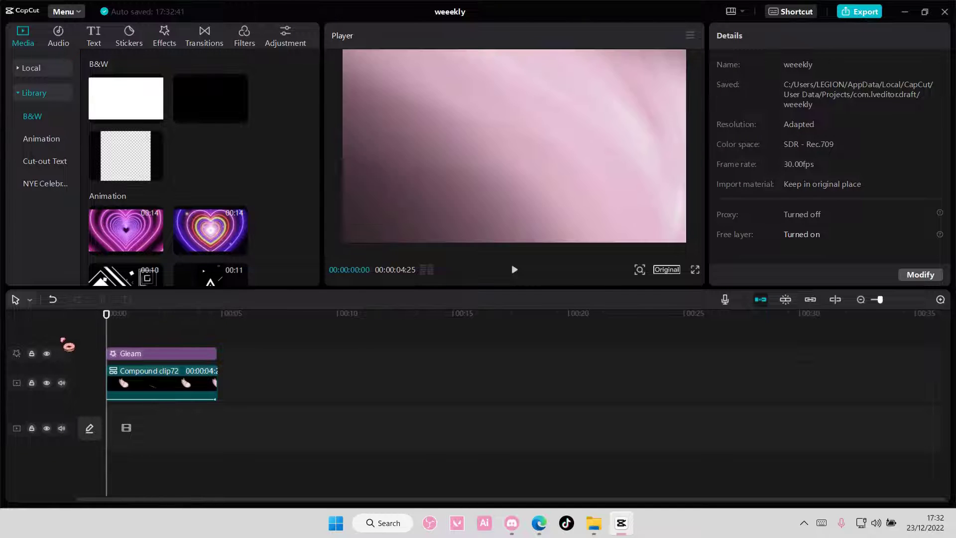
{"action": "left_click", "coordinate": [514, 270]}
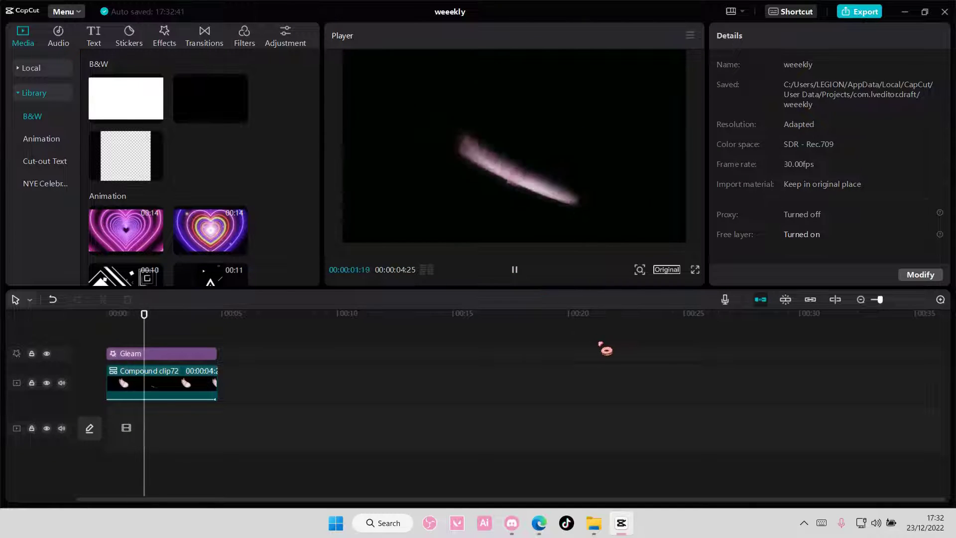